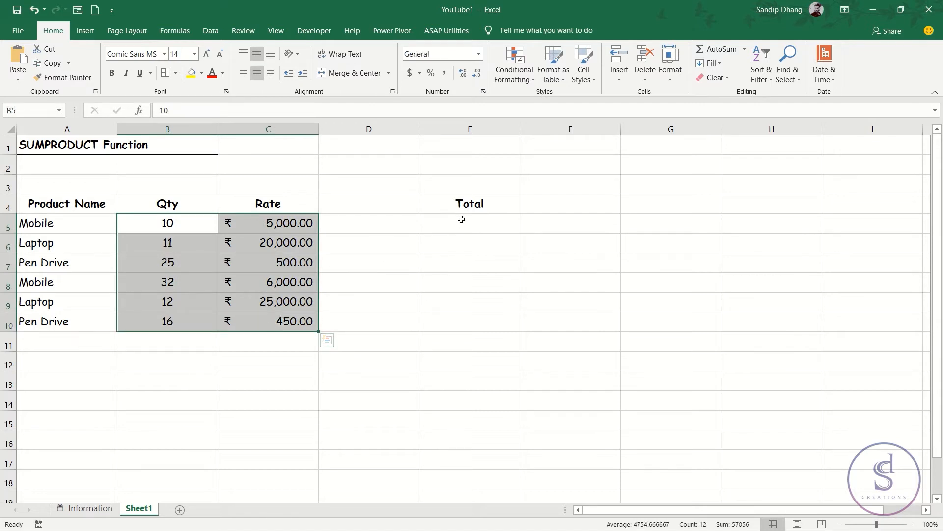
Enter =SUMPRODUCT(B5:B10,C5:C10) in E5 to total quantity times rate for all products.
left_click(461, 225)
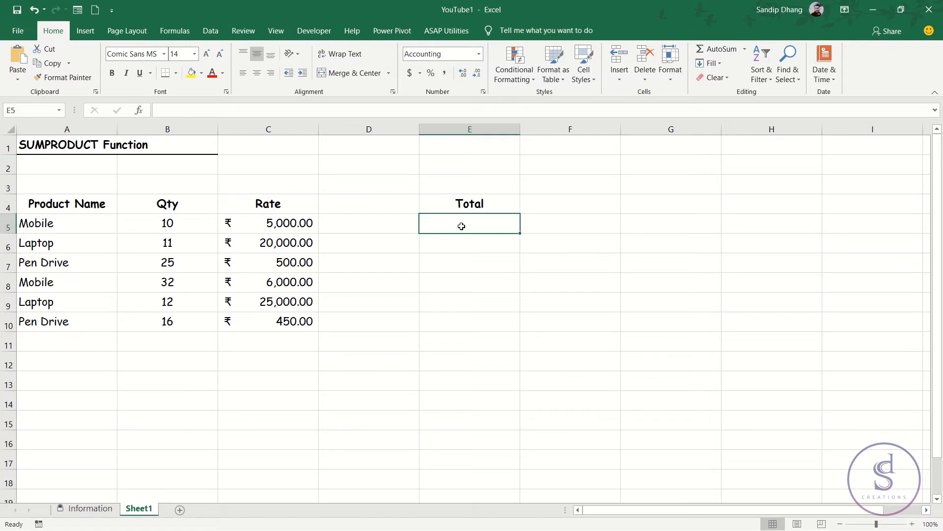
type("=sumpr")
key("Tab")
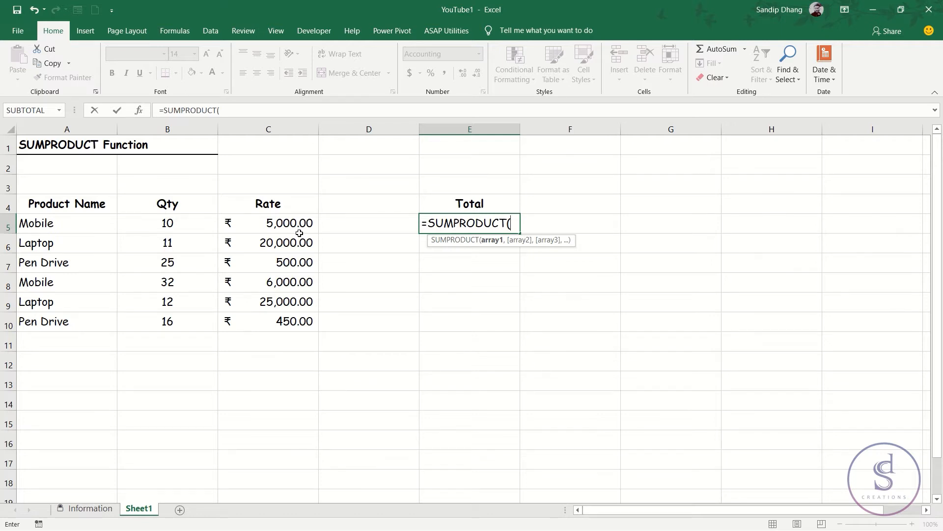
left_click_drag(196, 223, 195, 319)
type(",")
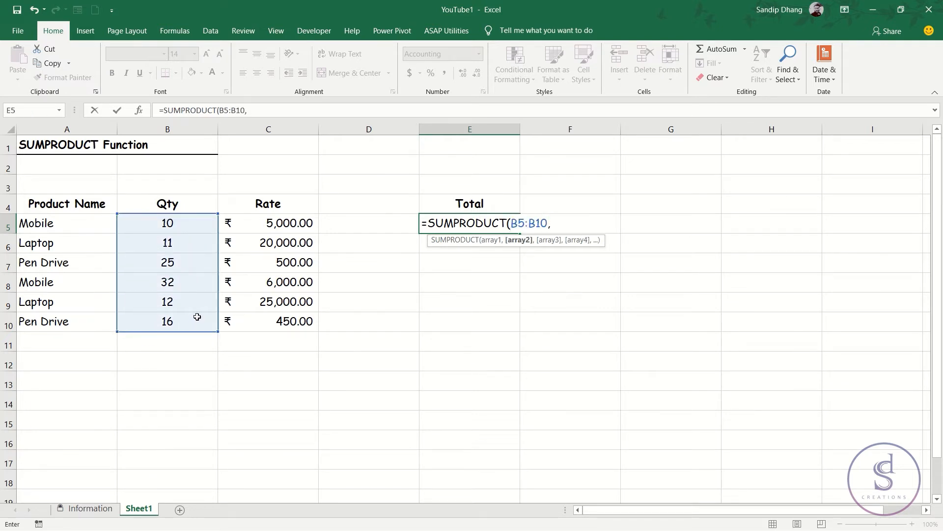
left_click_drag(287, 229, 285, 321)
type(")")
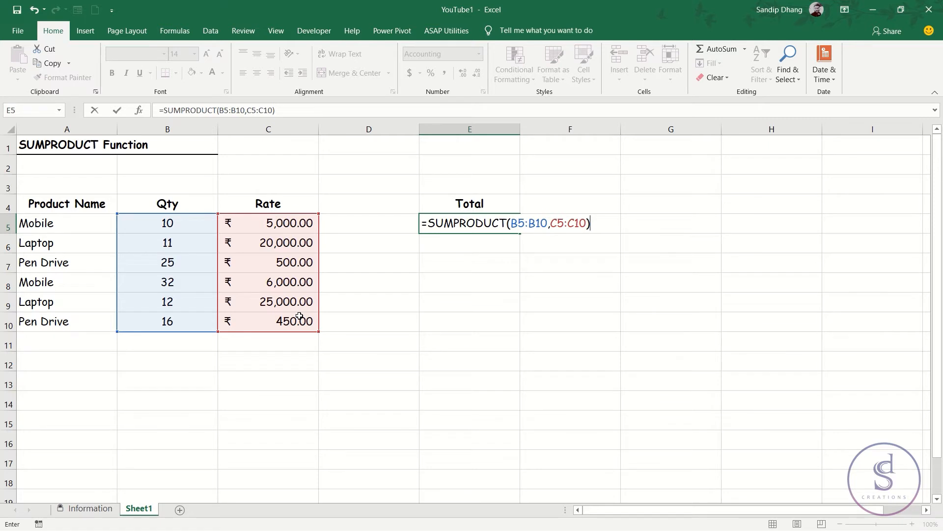
key("Return")
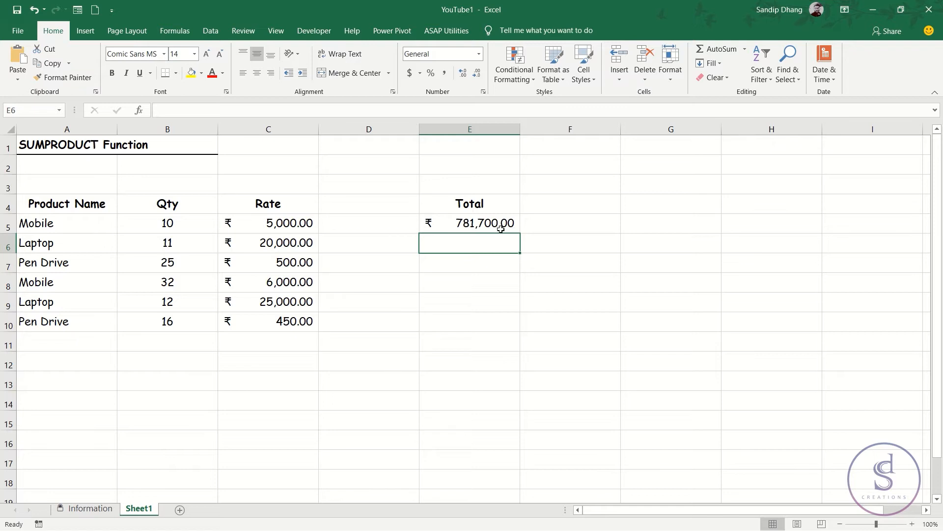
Calculate each row's amount with =B5*C5 in D5 and fill the formula down to D10.
left_click(385, 223)
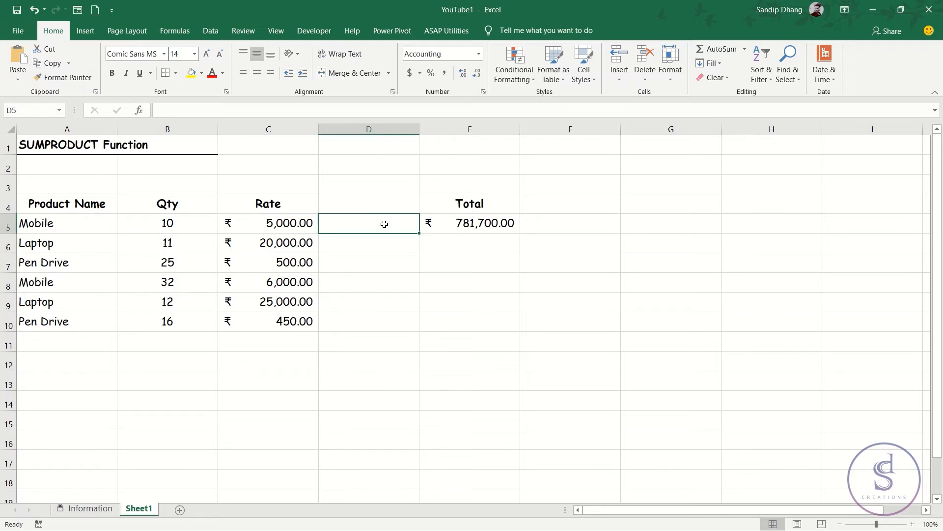
type("=")
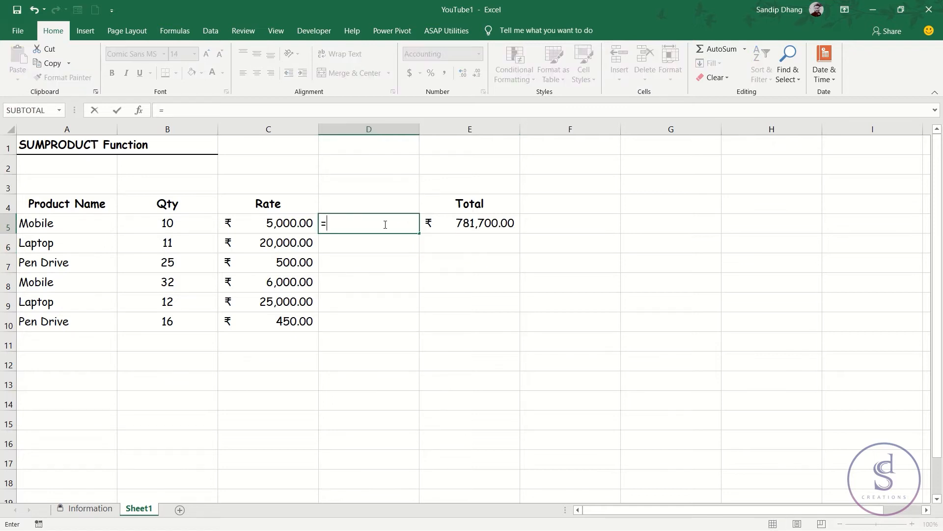
left_click(196, 221)
type("*")
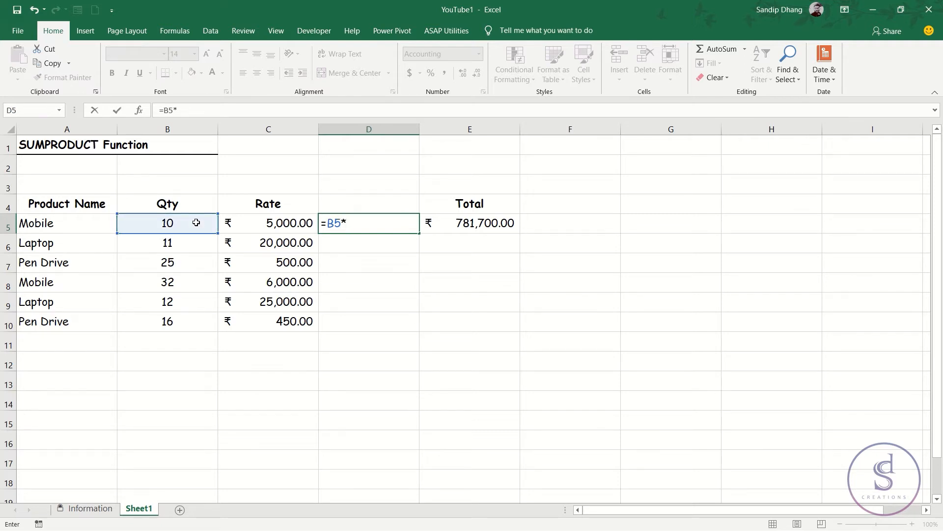
left_click(247, 228)
key("Return")
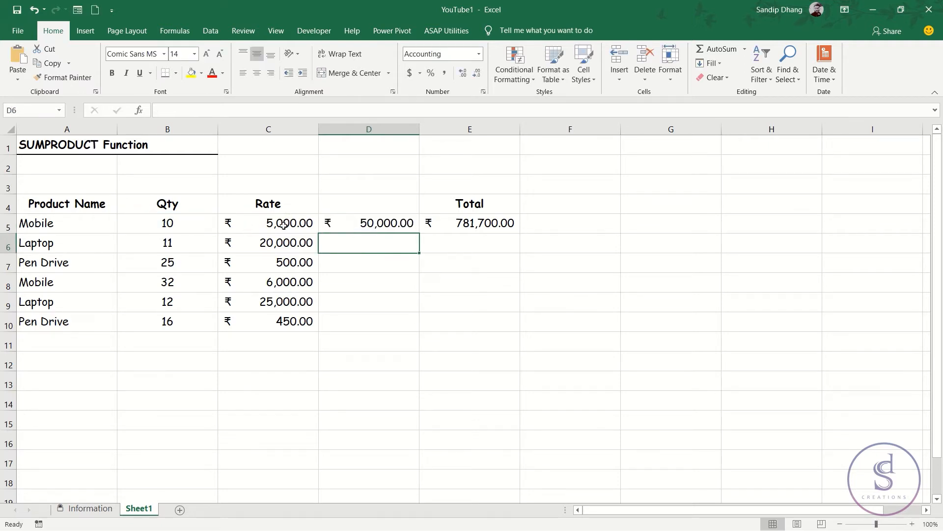
left_click(352, 217)
left_click_drag(420, 231, 402, 328)
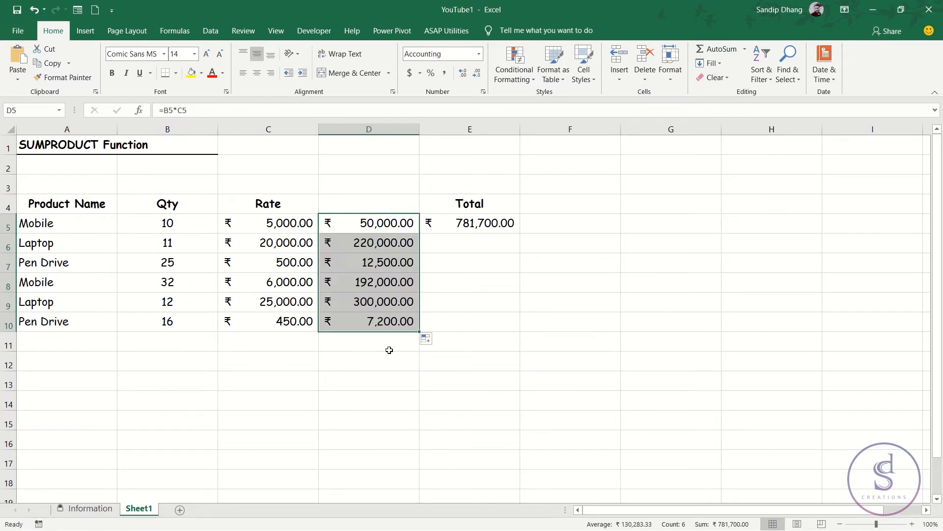
Add an automatic sum of the row amounts D5:D10 in D11.
left_click(390, 341)
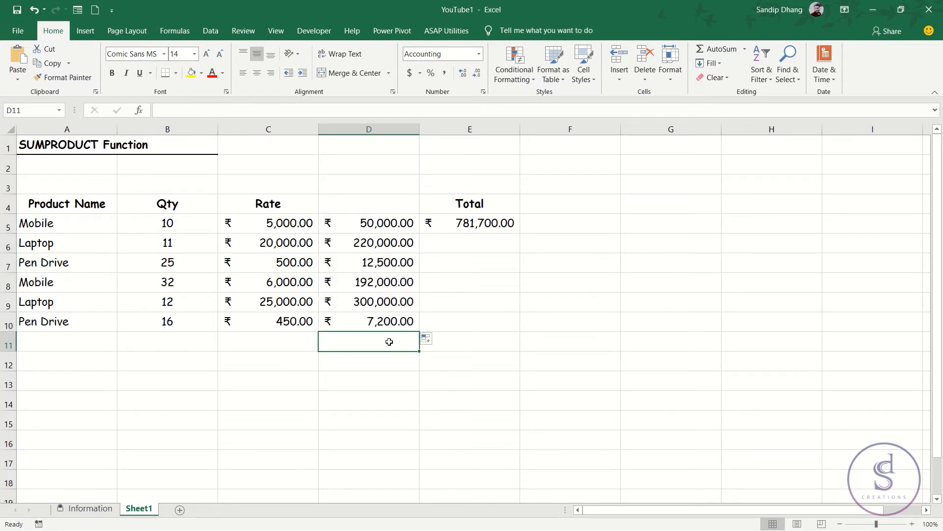
key("alt+equal")
key("Return")
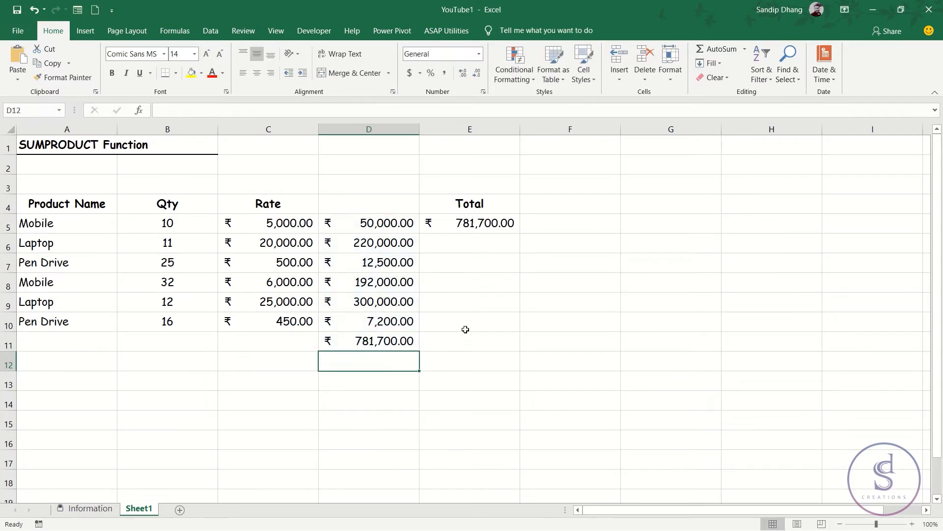
Compare the SUMPRODUCT total in E5 with the row-by-row amounts and their sum in column D.
left_click(489, 226)
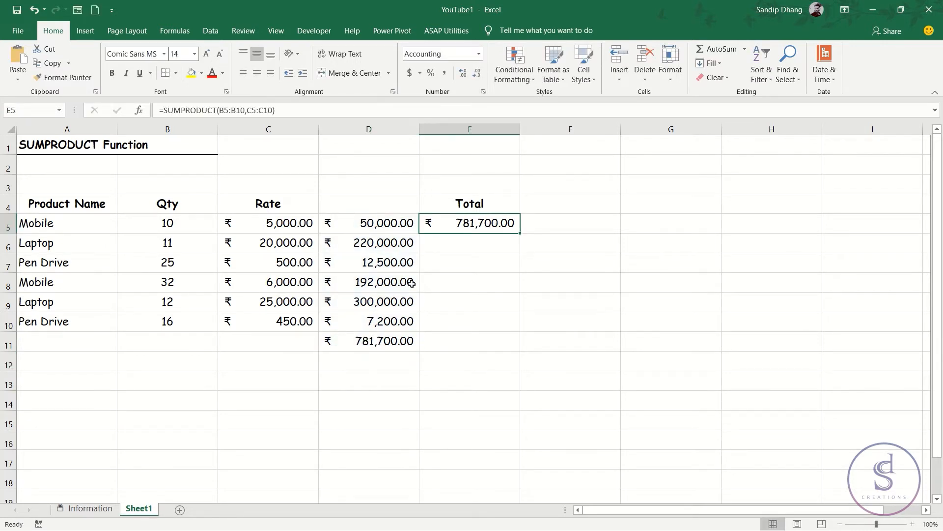
left_click(352, 229)
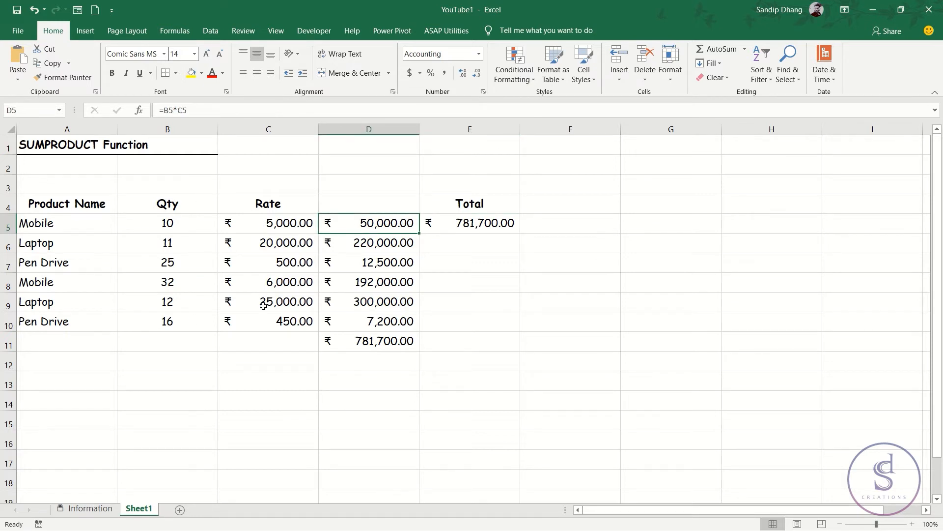
left_click(178, 233)
left_click(256, 232)
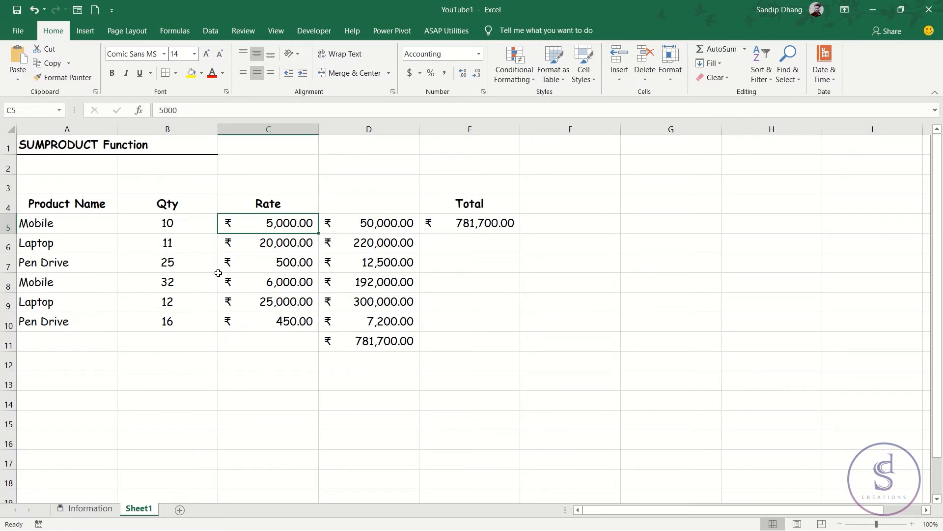
left_click_drag(351, 222, 345, 321)
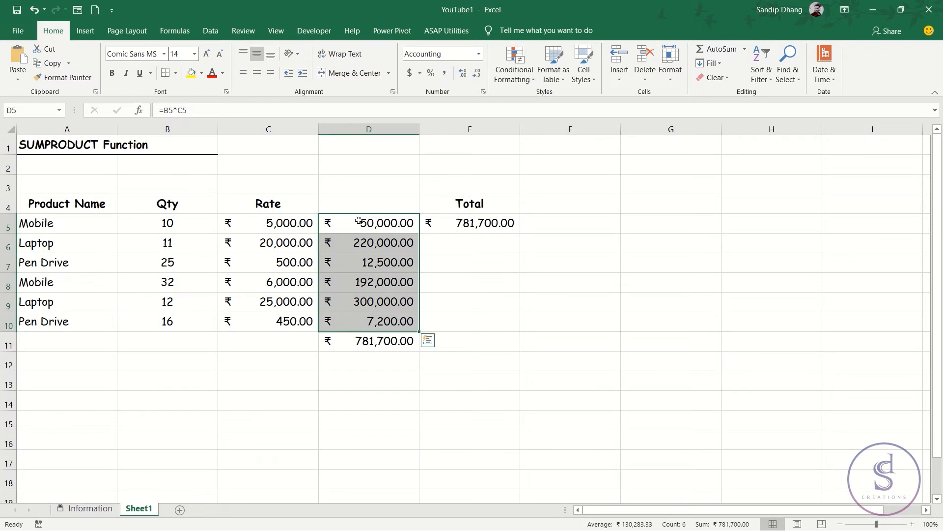
left_click(394, 348)
left_click(473, 226)
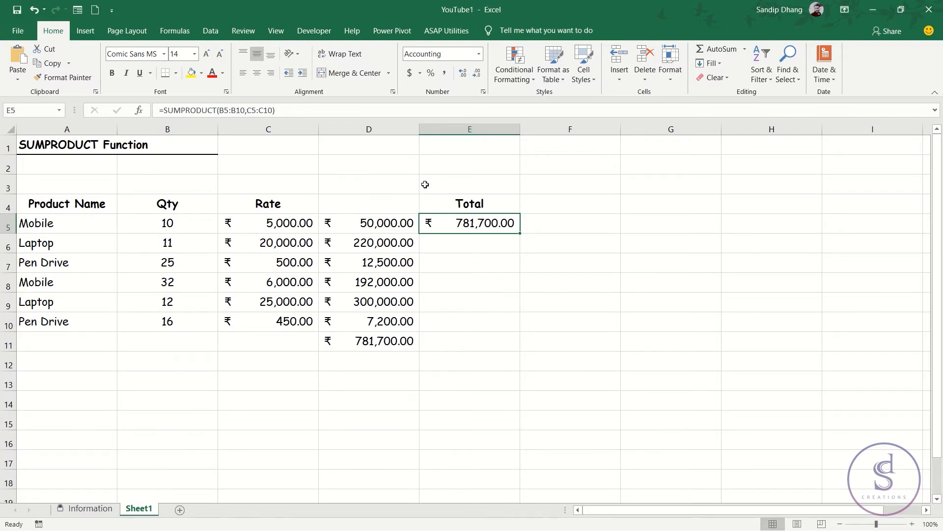
Clear the helper calculations from D2:D13 and return to the Total cell E5.
left_click_drag(360, 164, 342, 385)
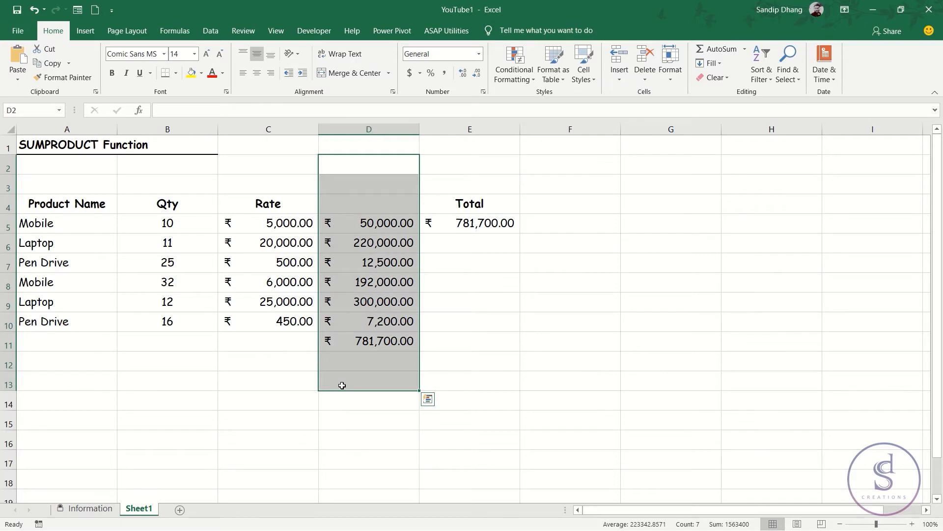
key("Delete")
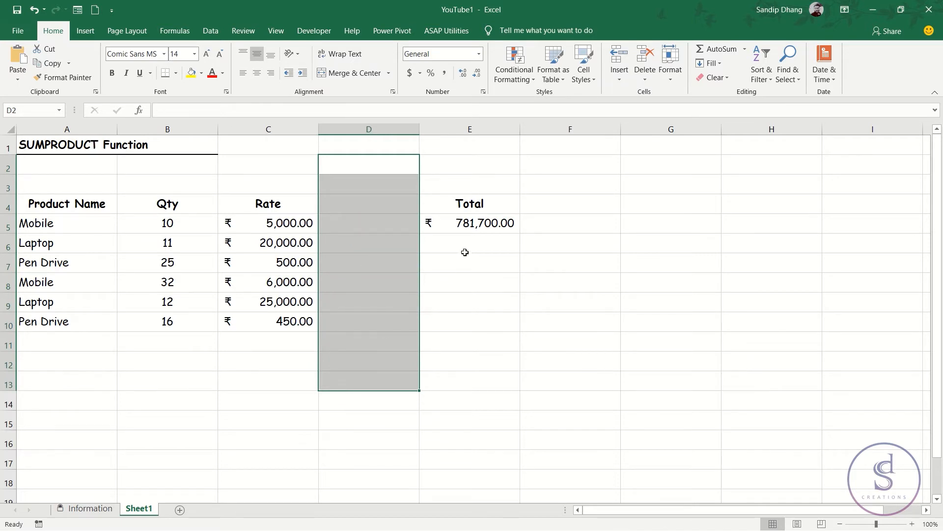
left_click(483, 230)
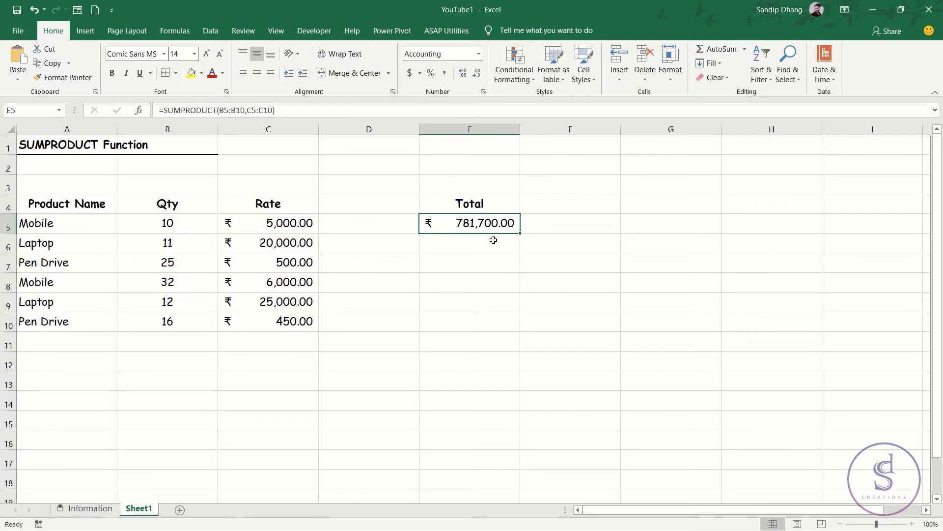
Examine the quantity and rate data, particularly the two Mobile rows, as the basis for a conditional total.
left_click(494, 243)
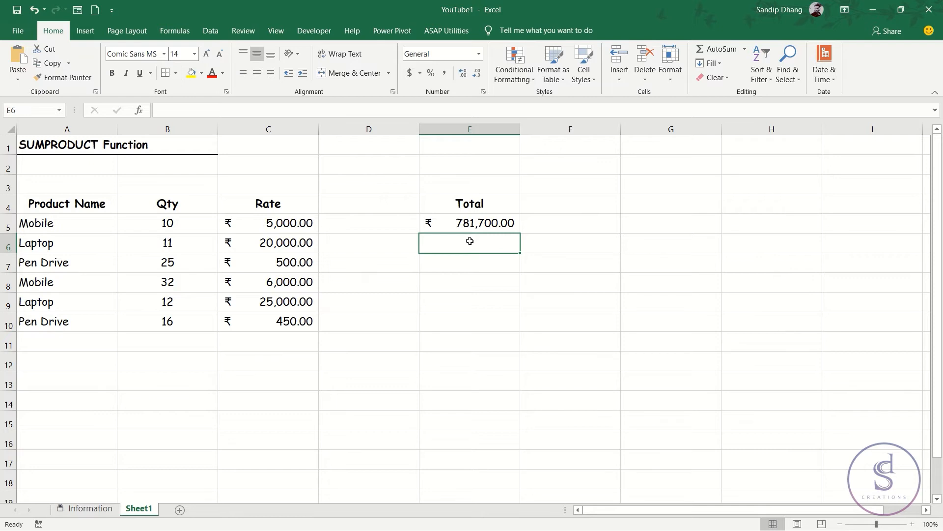
left_click_drag(196, 227, 269, 322)
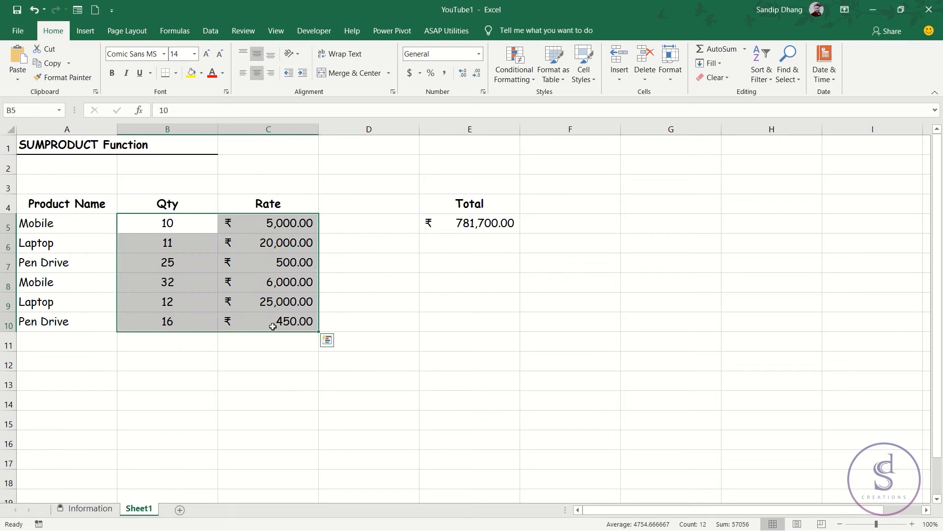
left_click(40, 225)
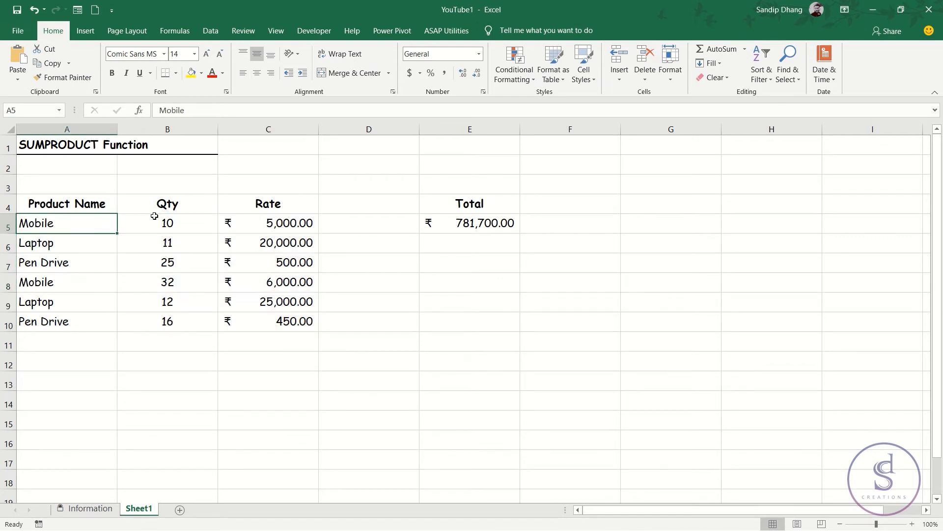
left_click_drag(166, 220, 253, 225)
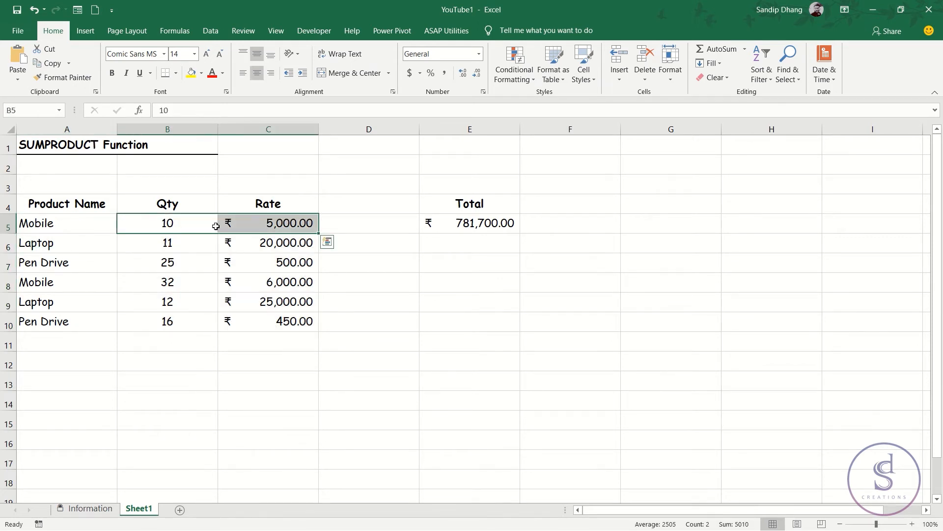
left_click_drag(130, 286, 270, 279)
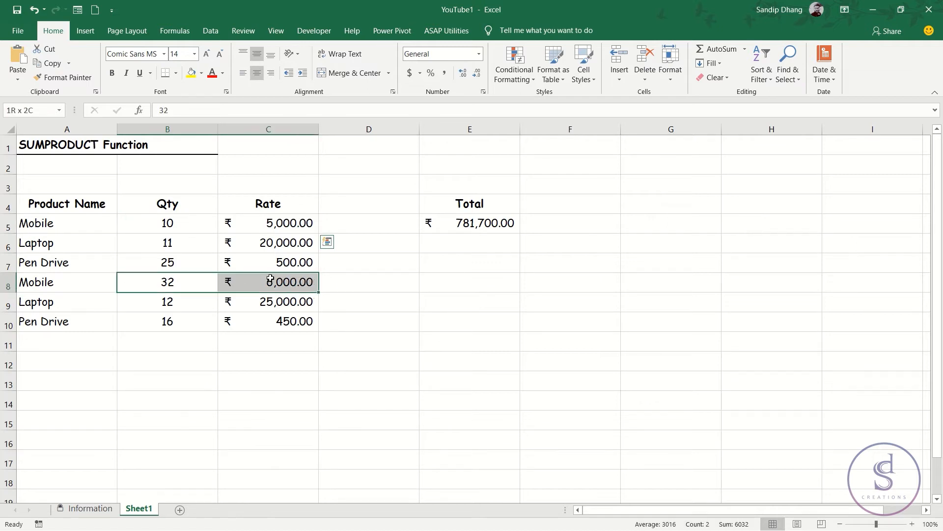
left_click(475, 286)
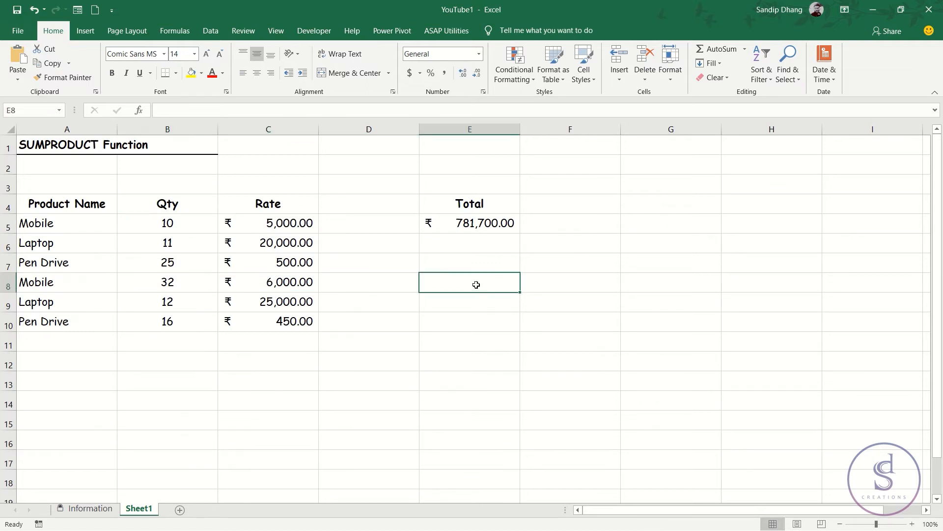
Begin a SUMPRODUCT formula in E6 with the parenthesised condition (A5:A10="Mobile") as its first array.
left_click(488, 244)
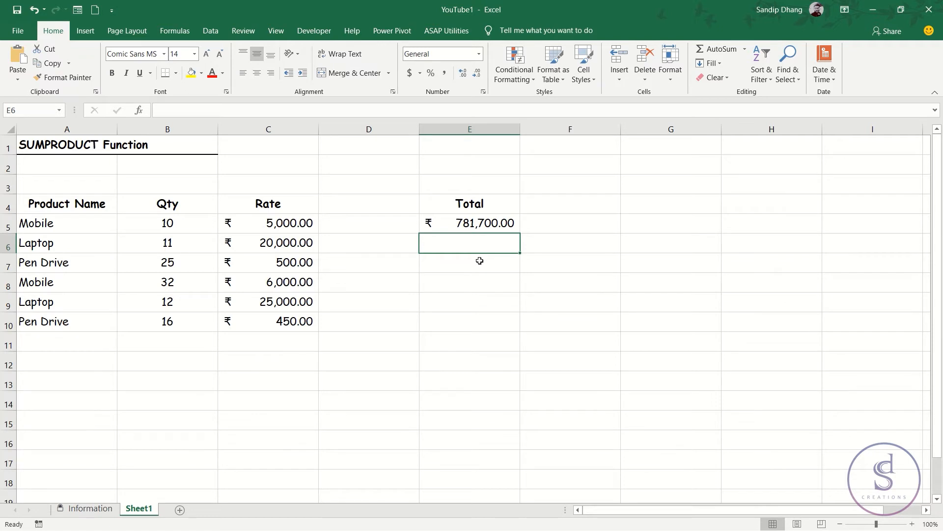
type("=sumpro")
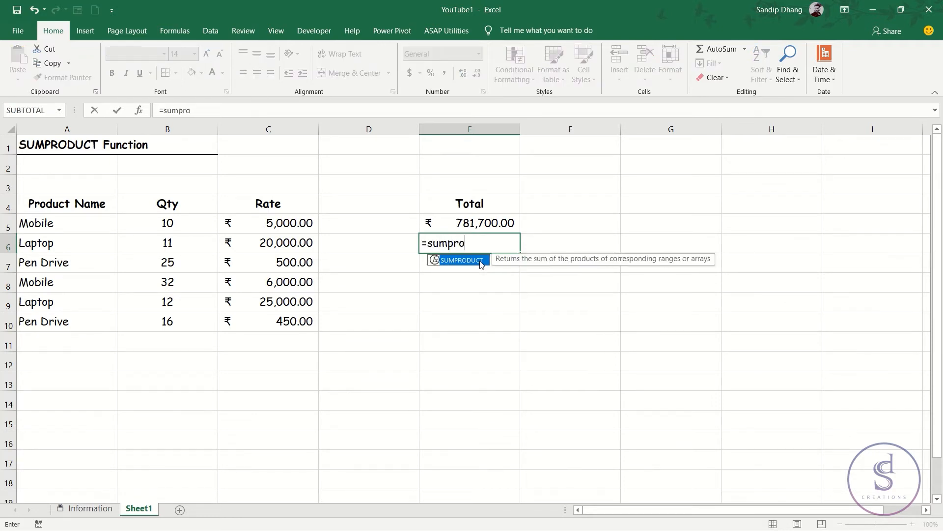
double_click(481, 264)
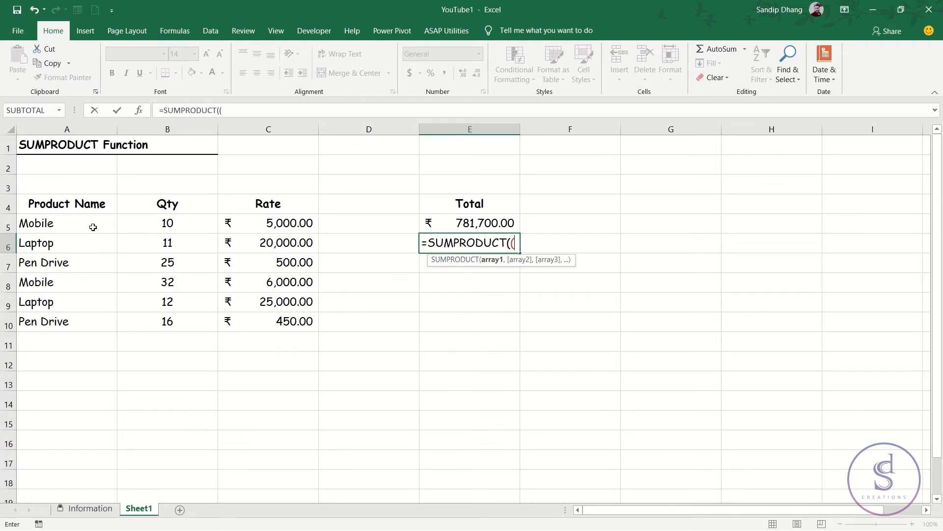
left_click_drag(93, 227, 93, 321)
type("=")
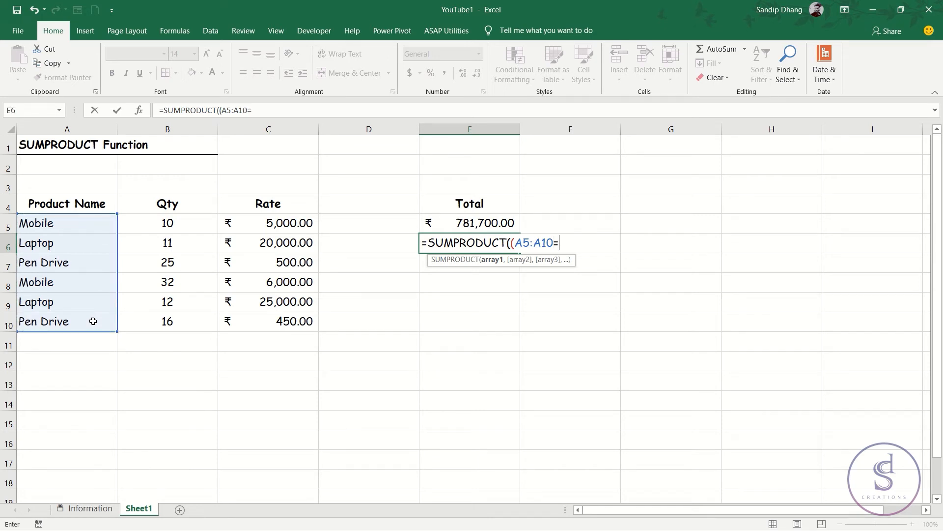
type("\"Mobile\")")
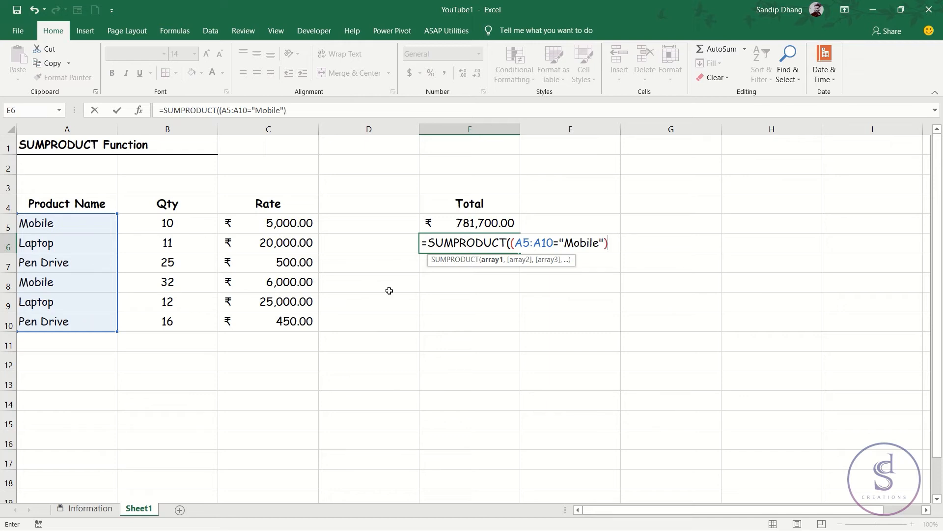
Evaluate the (A5:A10="Mobile") condition within the E6 formula to inspect its array, and restore the original expression.
left_click_drag(609, 242, 512, 243)
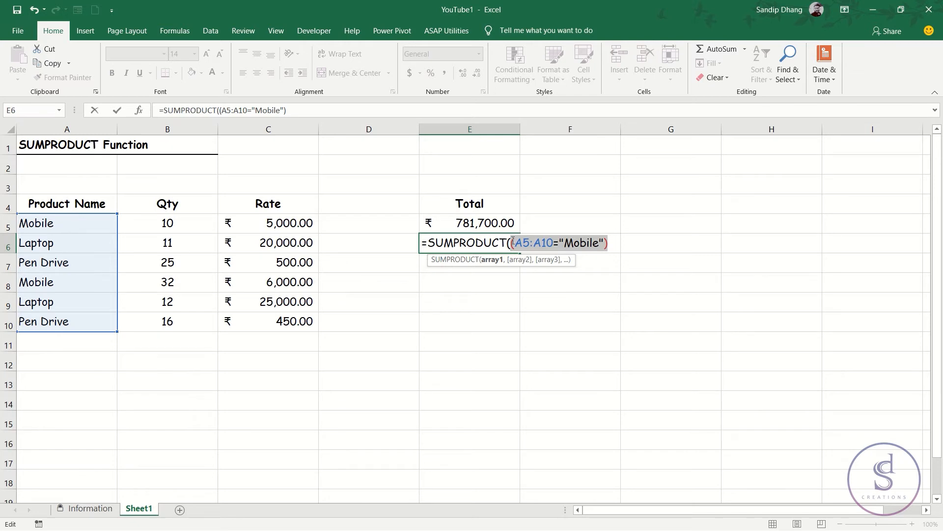
key("F9")
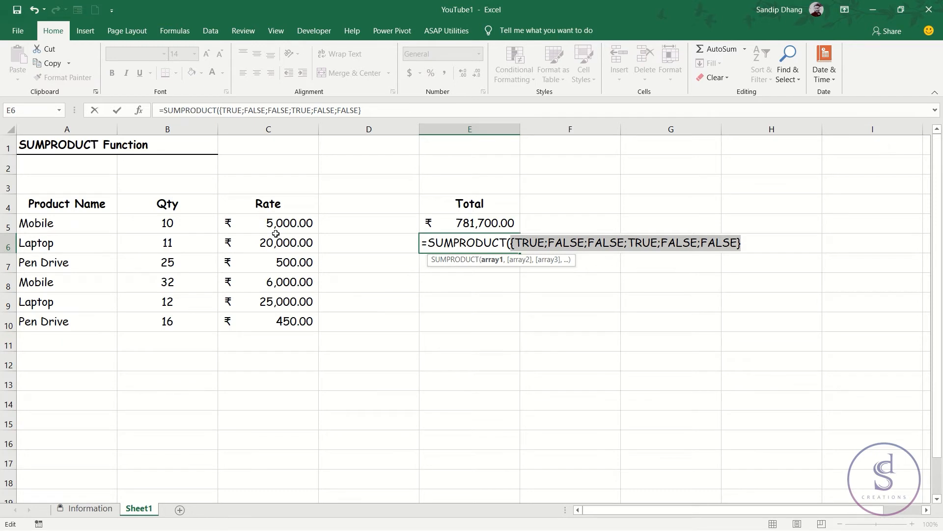
key("ctrl+z")
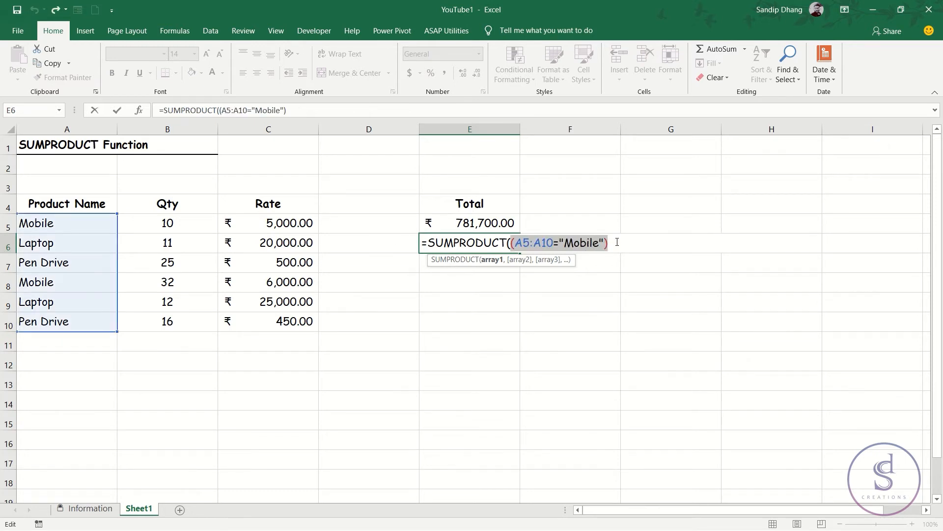
left_click(627, 241)
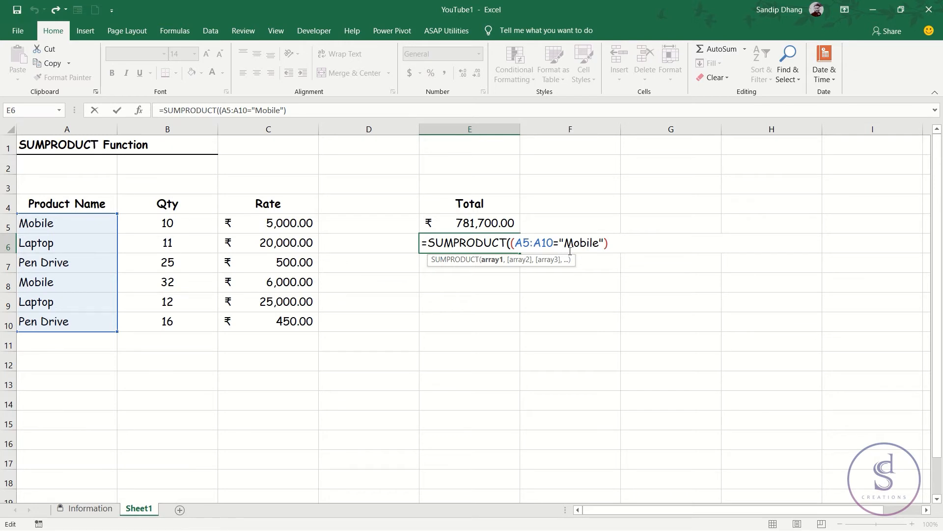
Append a multiplication operator after the (A5:A10="Mobile") condition in the E6 formula and review the condition it applies to.
type("*")
left_click_drag(616, 241, 610, 241)
left_click(619, 241)
left_click_drag(615, 241, 610, 241)
left_click(614, 242)
left_click_drag(612, 243, 511, 246)
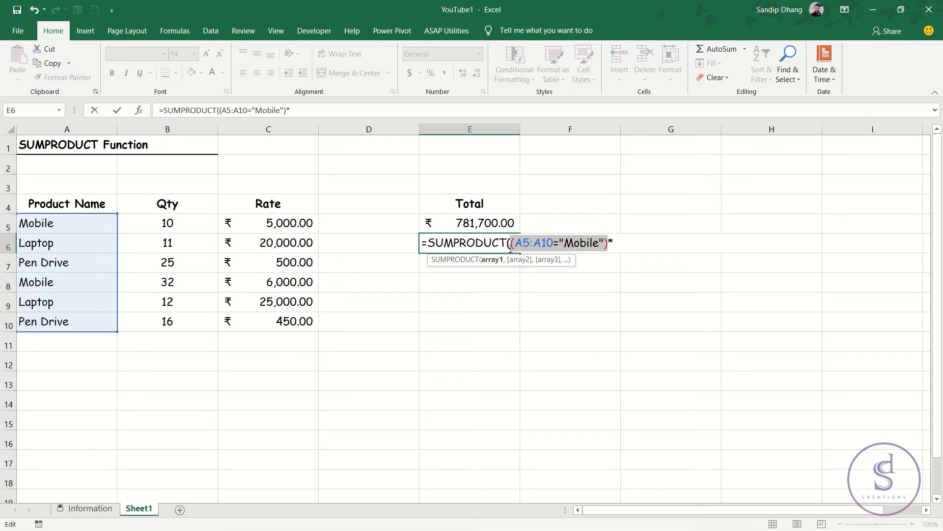
left_click(618, 242)
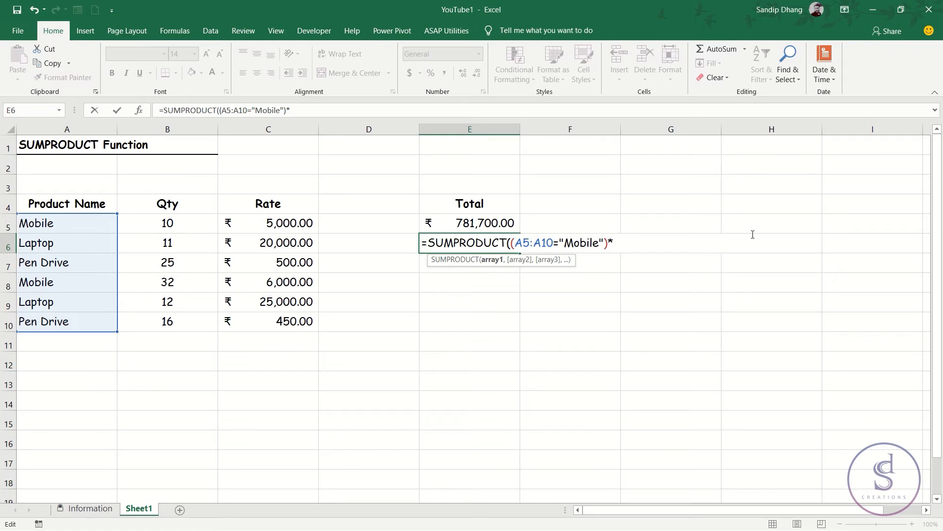
Multiply the condition in E6 by the parenthesised product (B5:B10*C5:C10) and close the SUMPRODUCT formula.
type("(")
left_click_drag(185, 225, 181, 323)
type("*")
left_click_drag(276, 224, 269, 323)
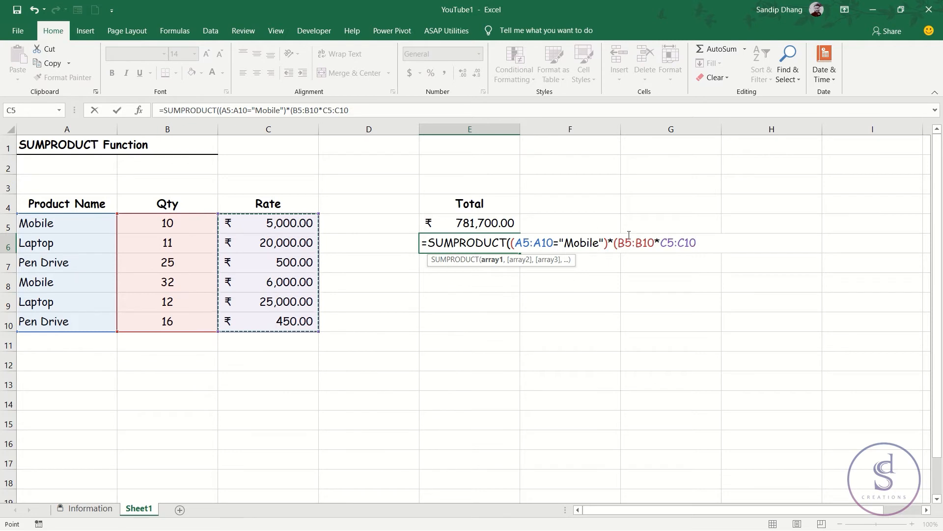
type(")")
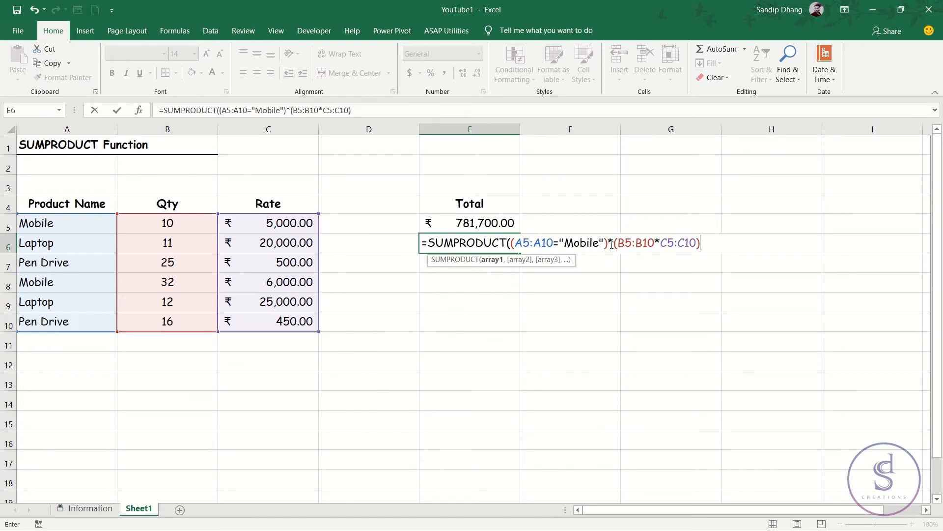
left_click_drag(615, 243, 609, 242)
left_click(616, 243)
left_click_drag(610, 243, 512, 242)
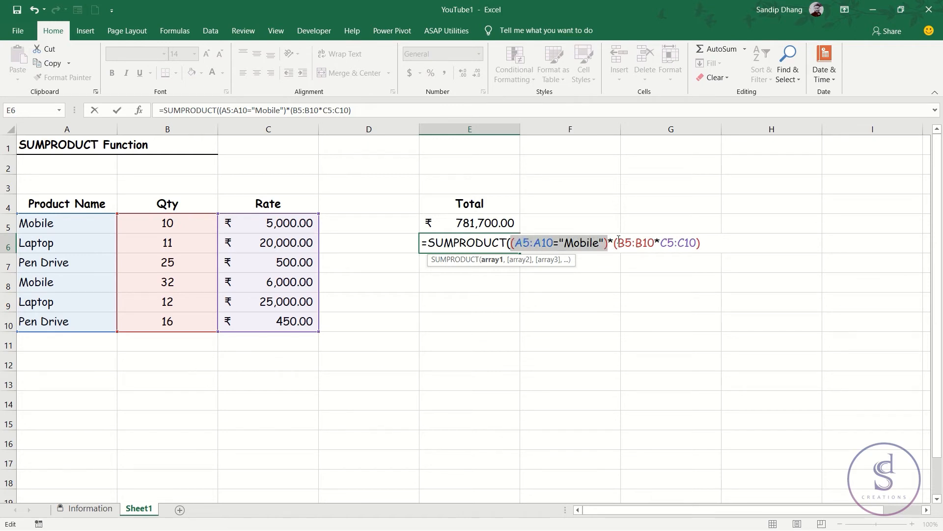
left_click_drag(614, 243, 712, 231)
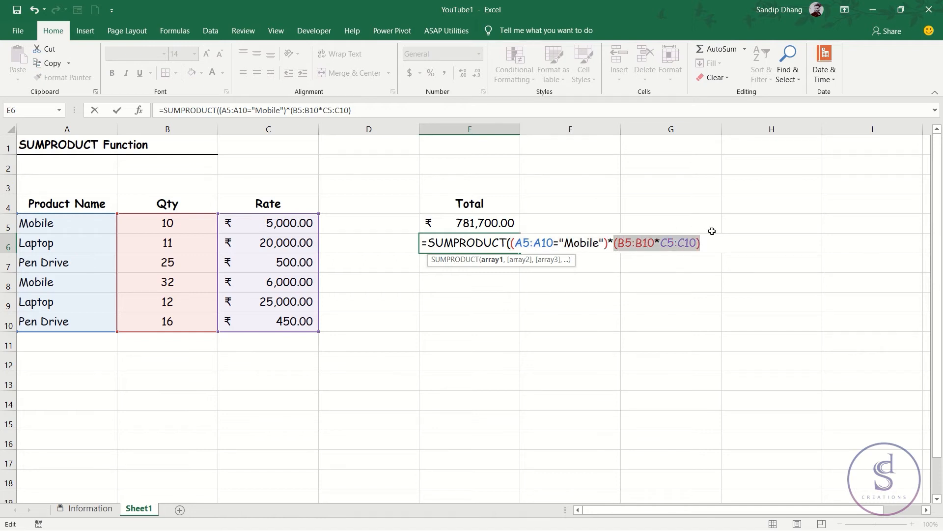
left_click(712, 238)
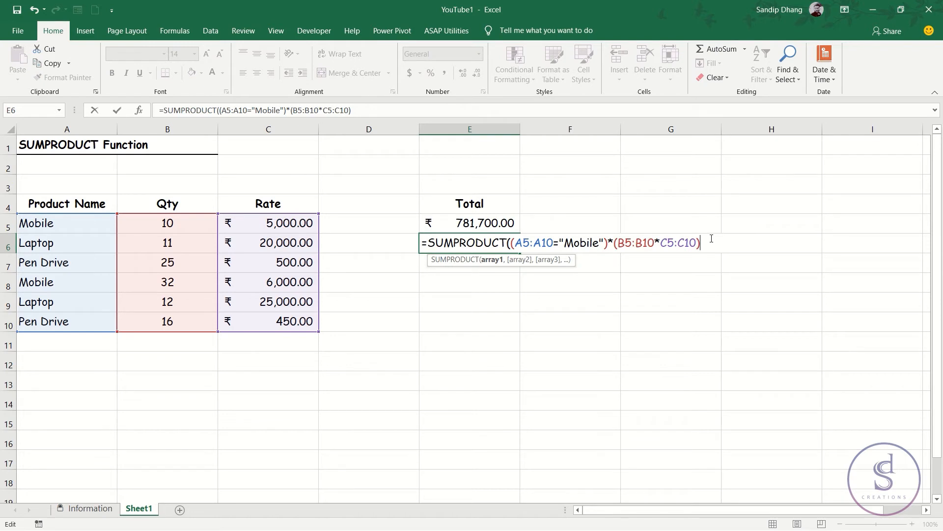
type(")")
Evaluate the complete array argument of the E6 formula to inspect it, restore the original expression and commit the formula.
key("Left")
left_click(493, 261)
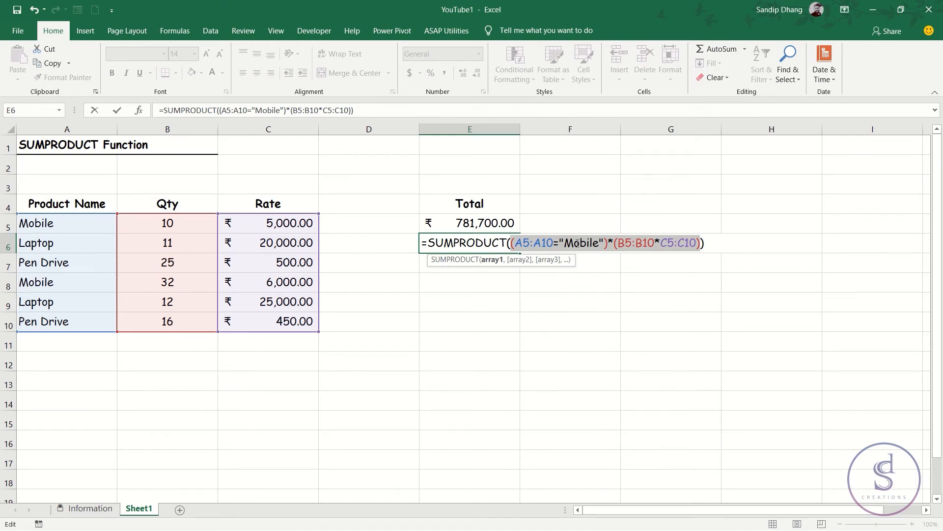
key("F9")
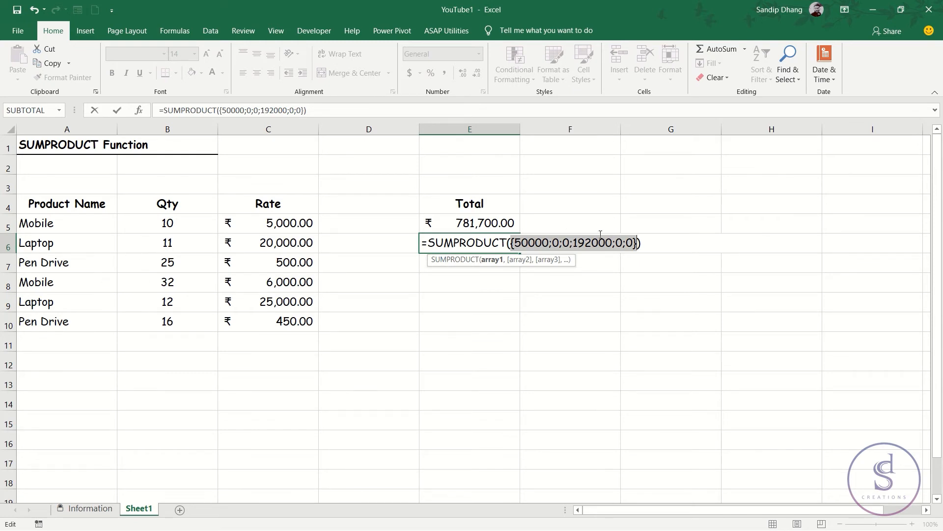
key("ctrl+z")
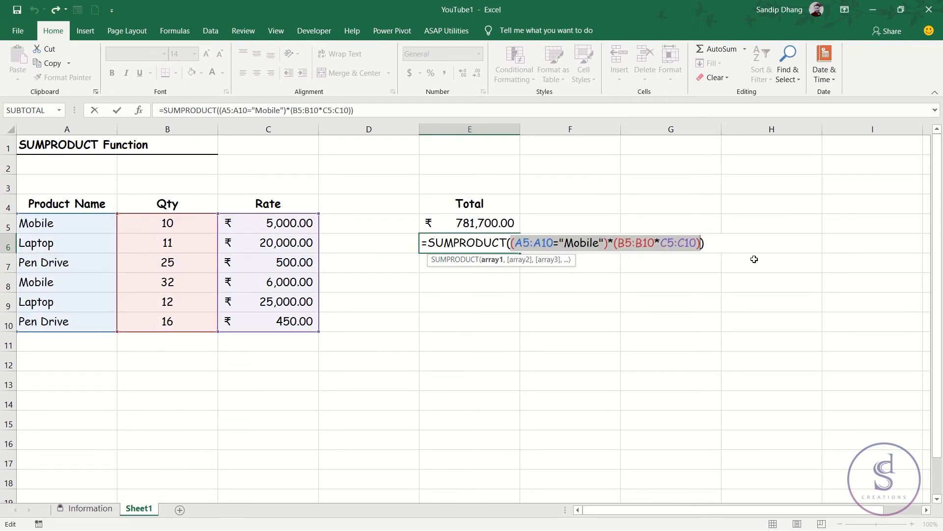
key("Return")
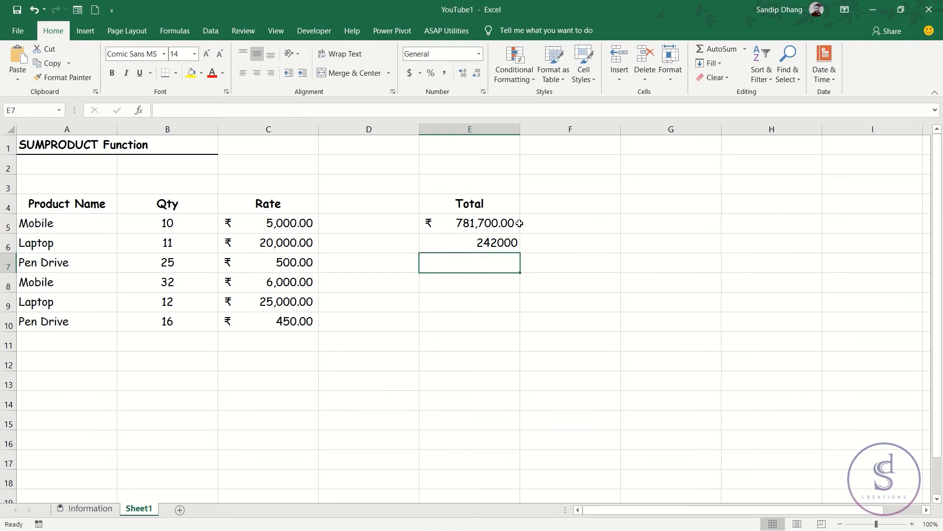
left_click(499, 236)
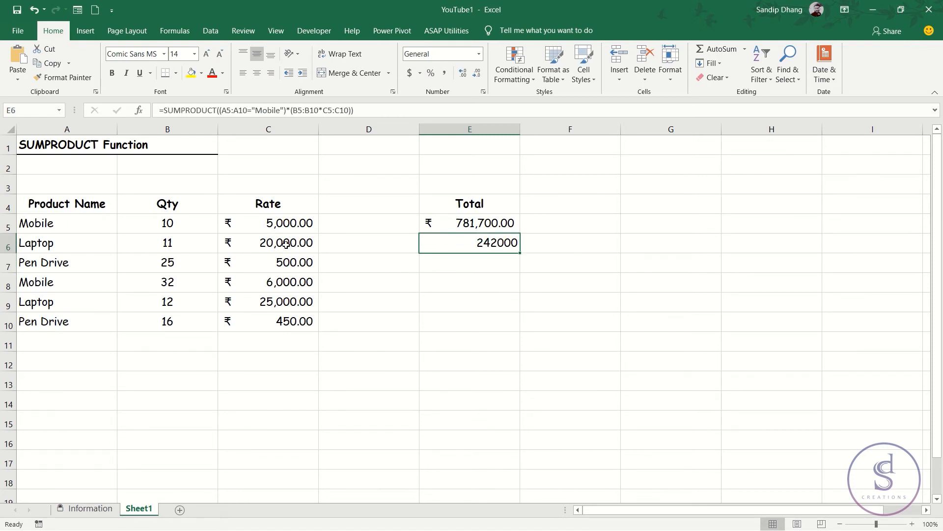
Calculate quantity times rate in D5 with =B5*C5 and fill the formula down to D10.
left_click(345, 223)
type("=")
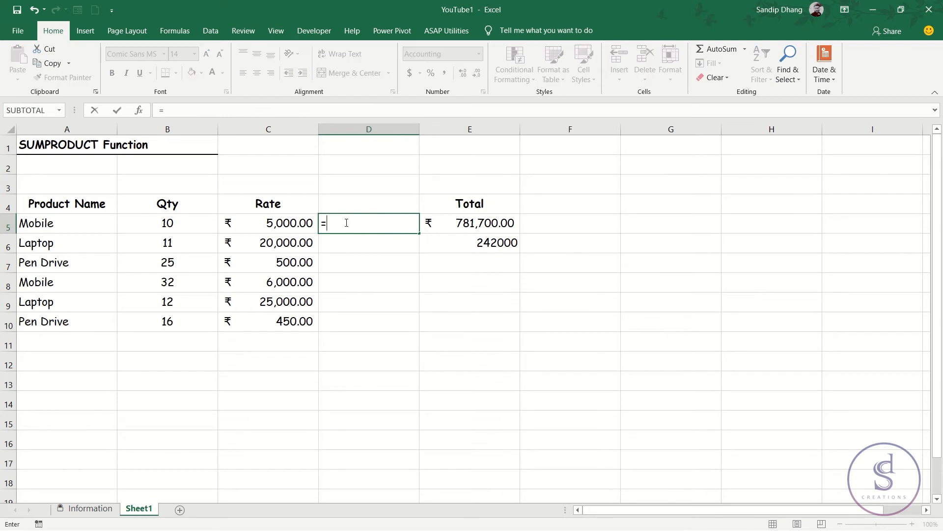
type("B5*C5")
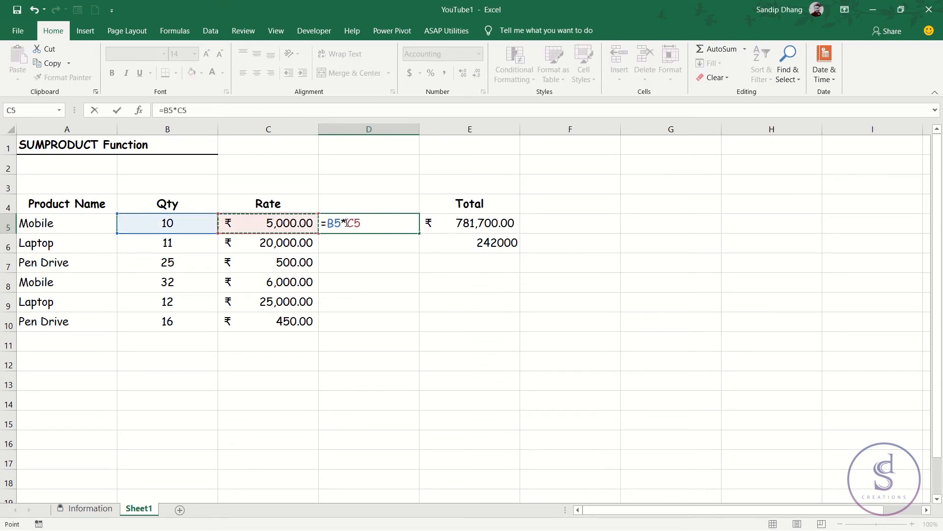
key("Return")
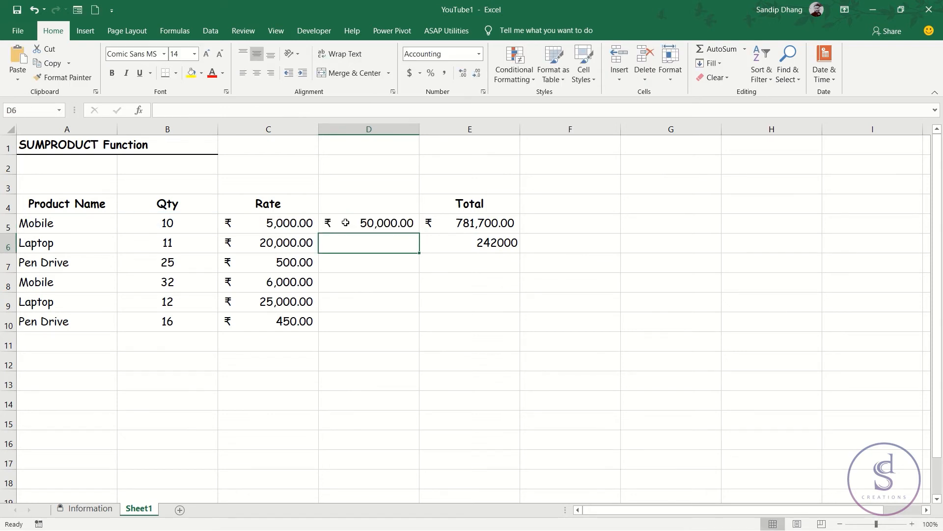
left_click(374, 223)
left_click_drag(423, 233, 407, 325)
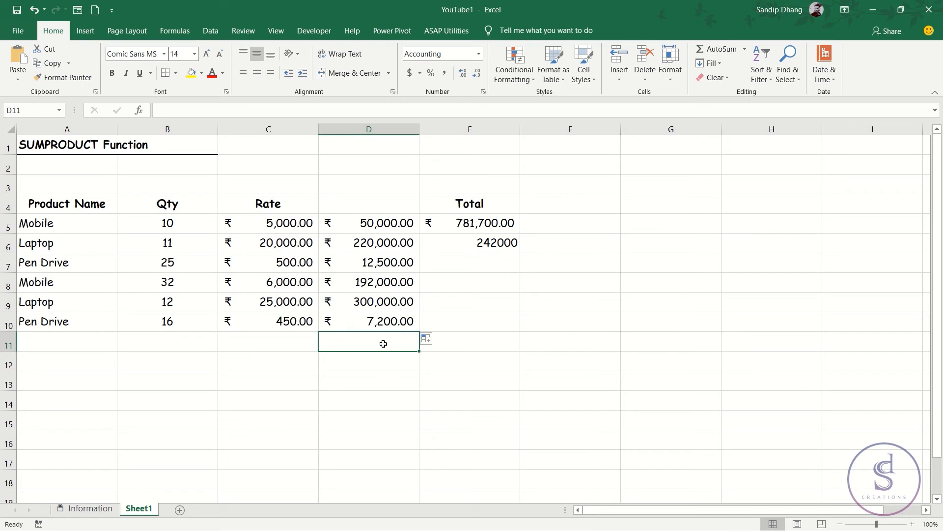
Add the two Mobile amounts in D11 with =D5+D8 and compare the sum with the SUMPRODUCT total in E6.
type("=")
left_click(374, 223)
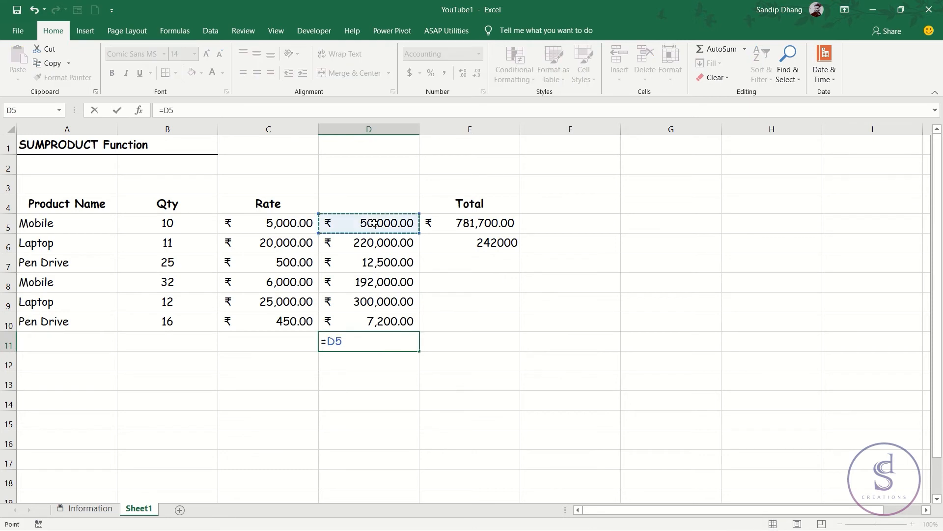
type("+")
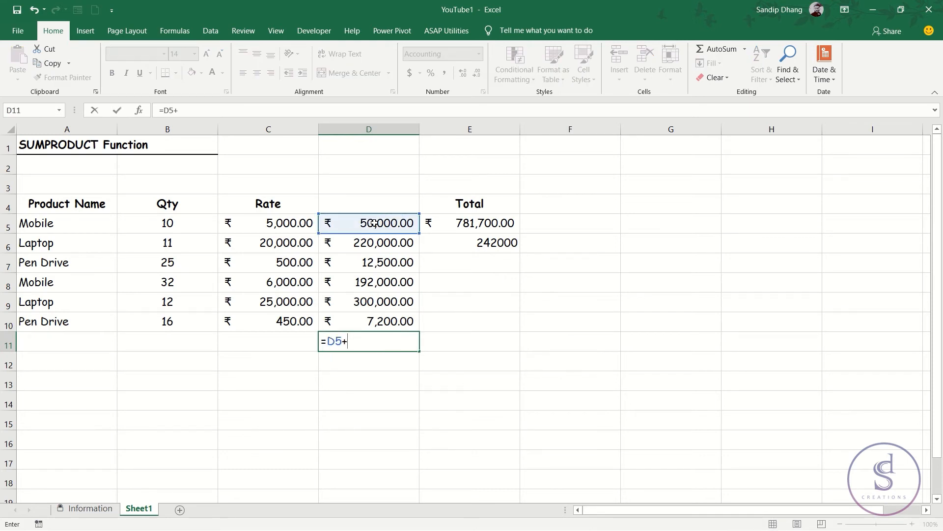
left_click(379, 283)
key("Return")
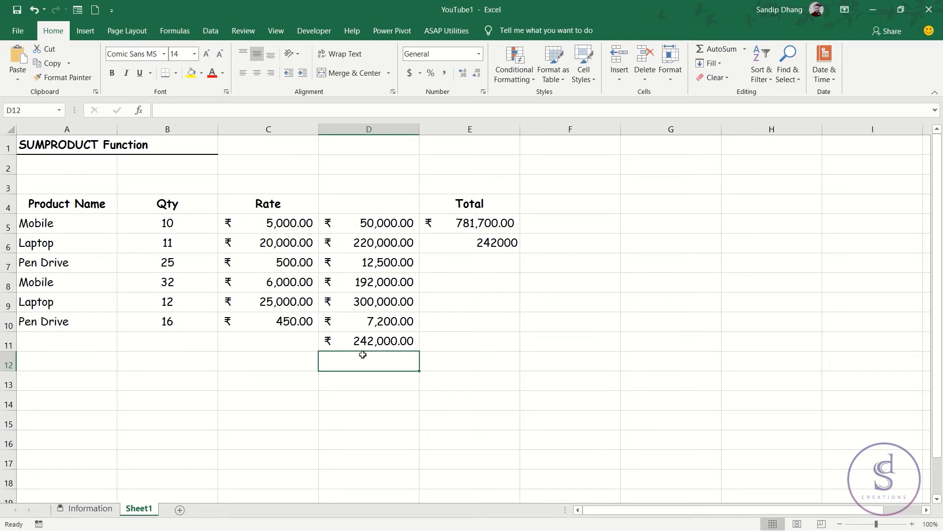
left_click(365, 340)
left_click(493, 243)
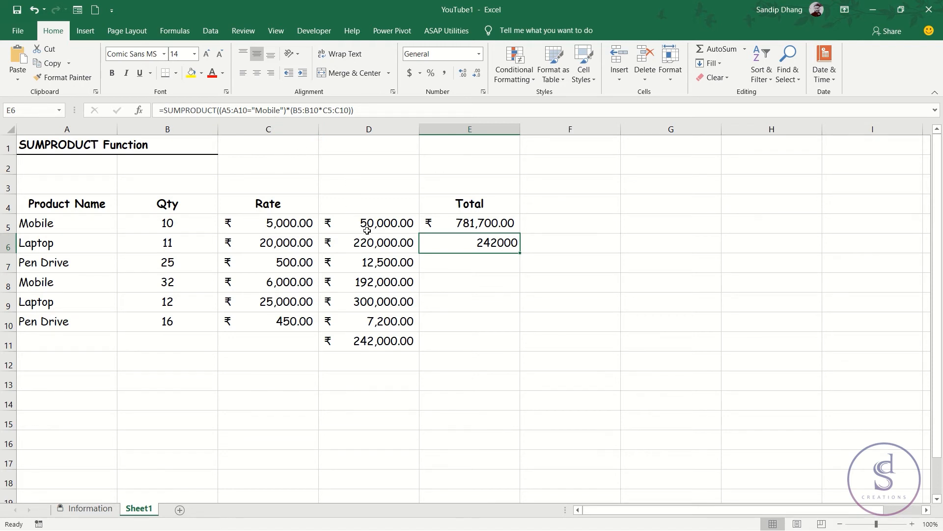
Copy the currency formatting of E5 to cells E6:E7.
left_click(426, 224)
left_click(42, 77)
left_click_drag(470, 238, 473, 262)
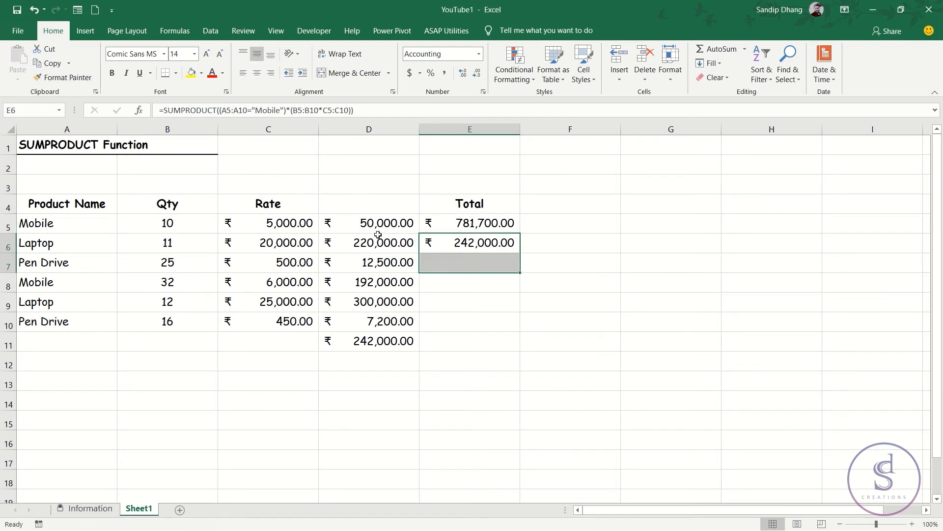
left_click(479, 264)
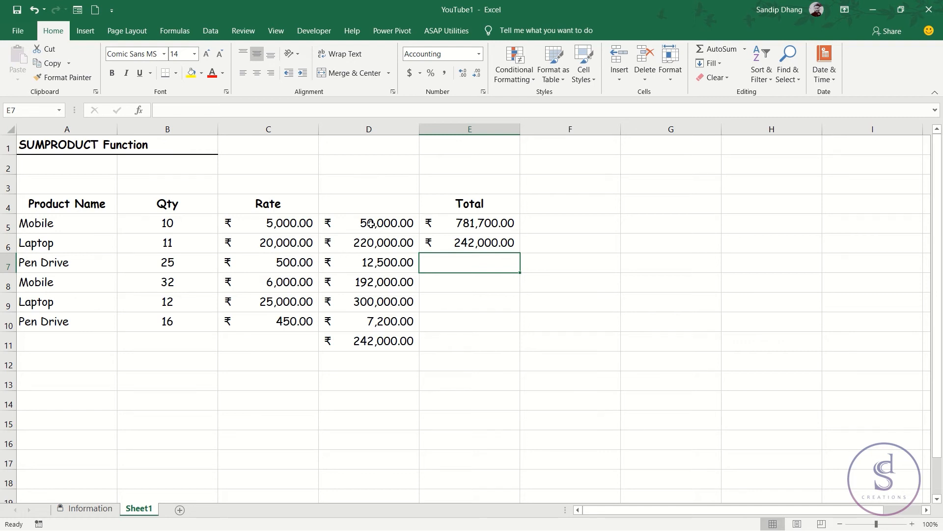
Add the Mobile and Laptop amounts in D12 with the formula =D5+D6+D8+D9.
left_click(373, 364)
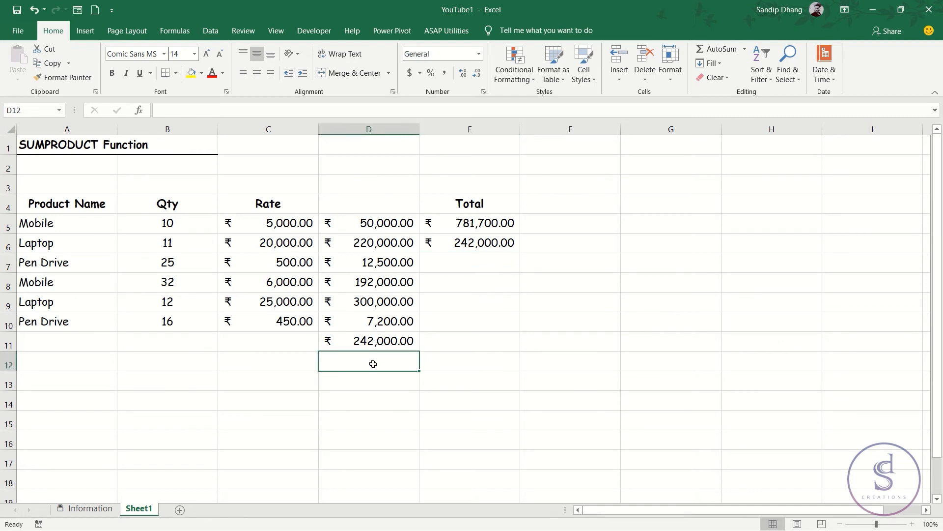
type("=")
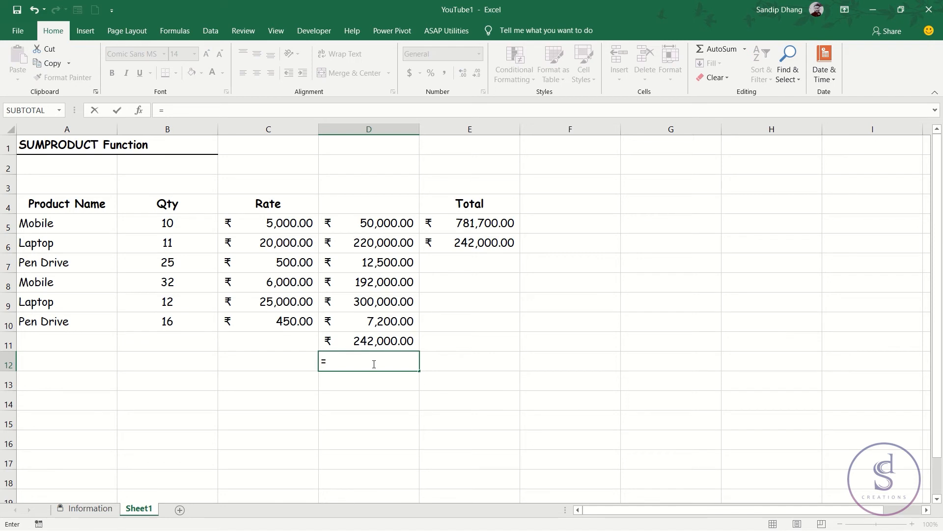
left_click(374, 225)
type("+")
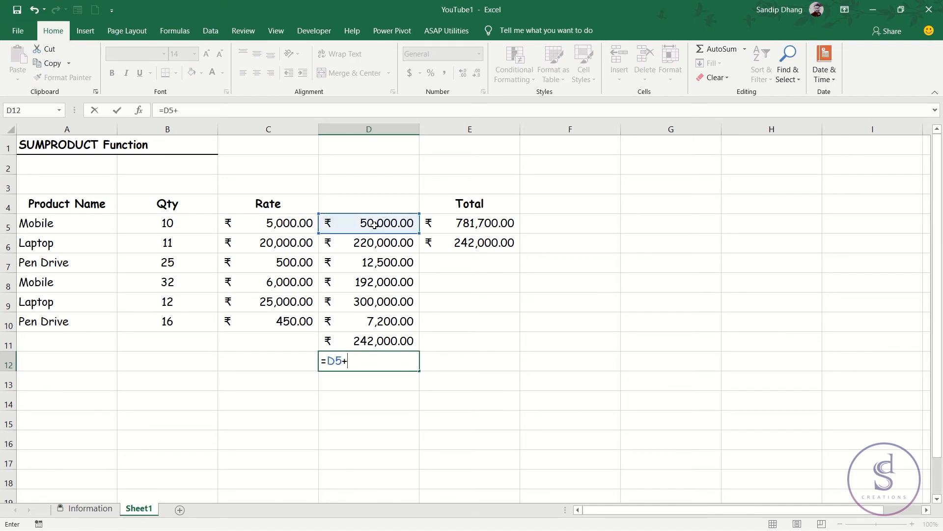
left_click(376, 239)
type("+")
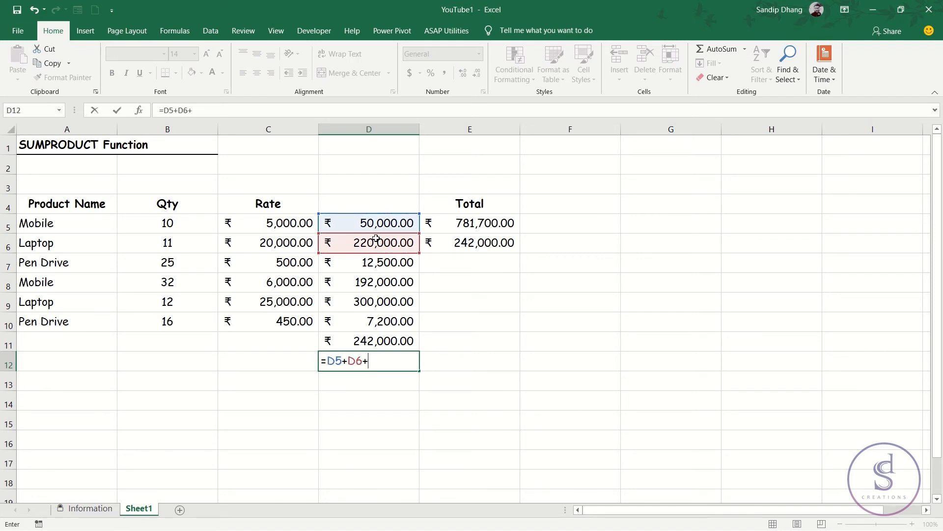
left_click(384, 284)
type("+")
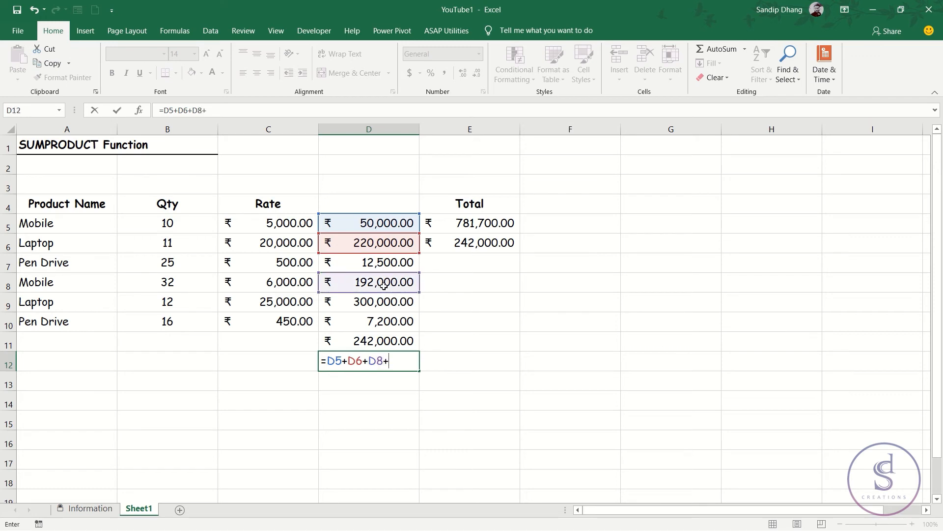
left_click(385, 303)
key("Return")
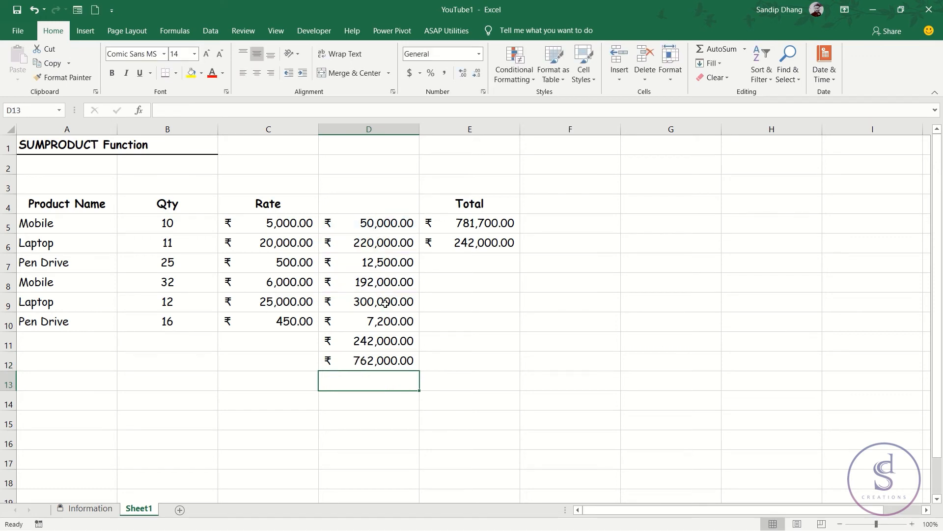
left_click(365, 358)
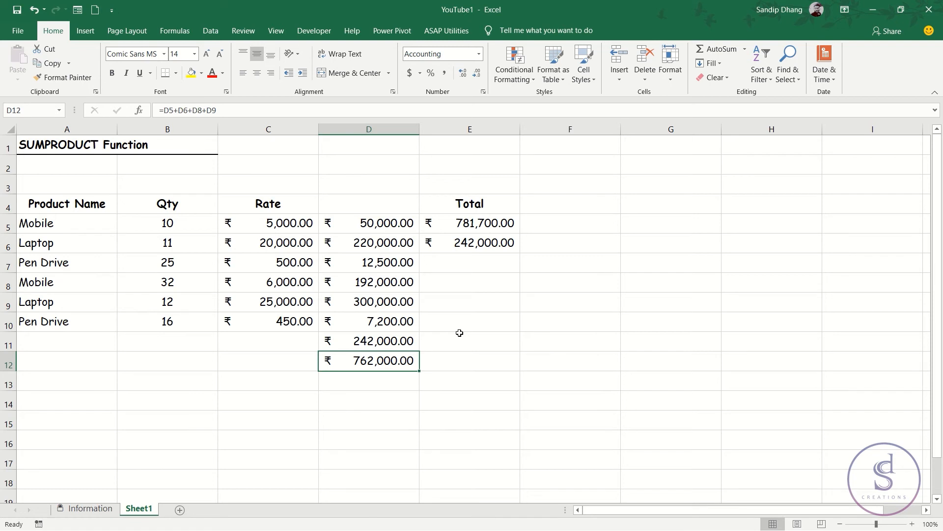
Begin a SUMPRODUCT formula in E7 with the parenthesised condition (A5:A10="Mobile").
left_click(484, 259)
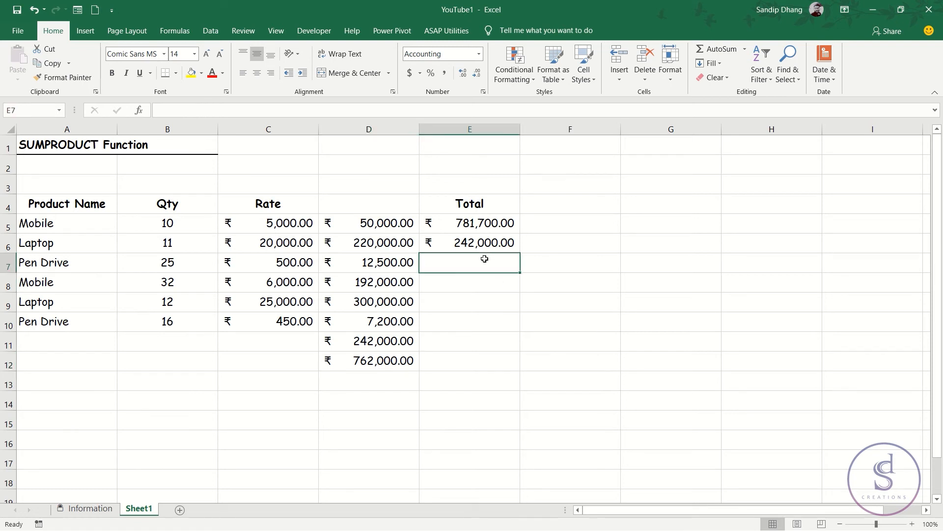
type("=sumpr")
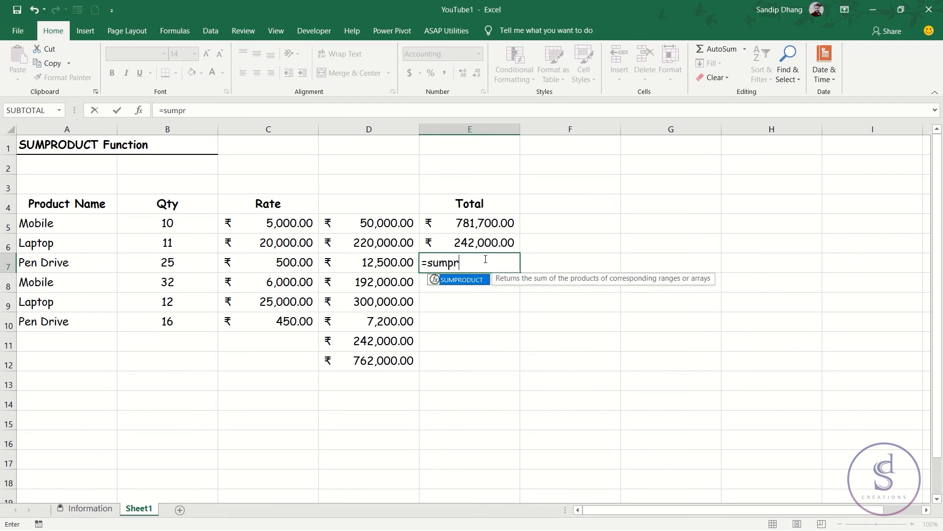
key("Tab")
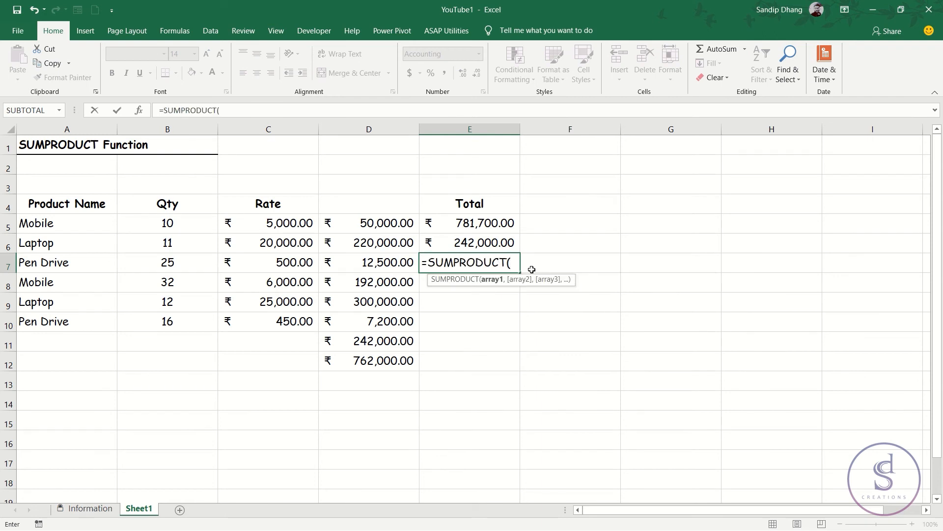
type("(")
left_click_drag(97, 216, 100, 315)
type("=")
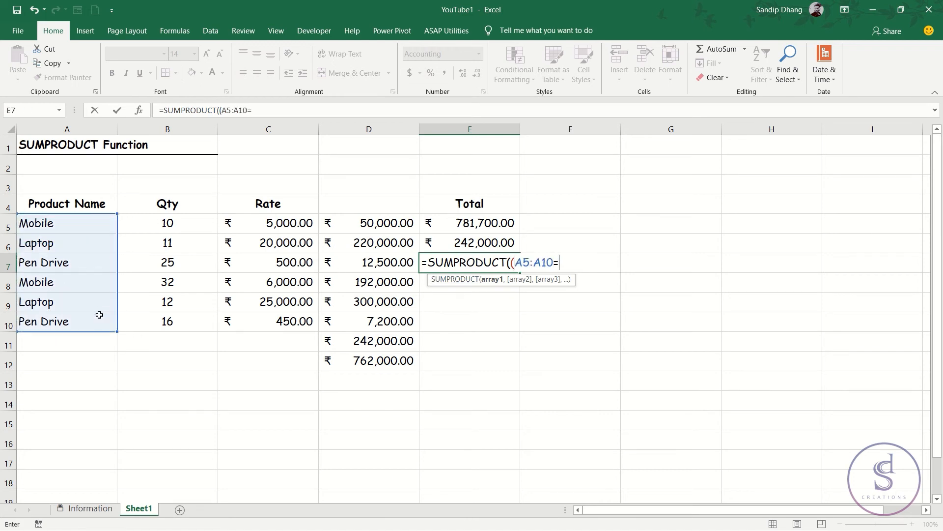
type("\"Mobile\")")
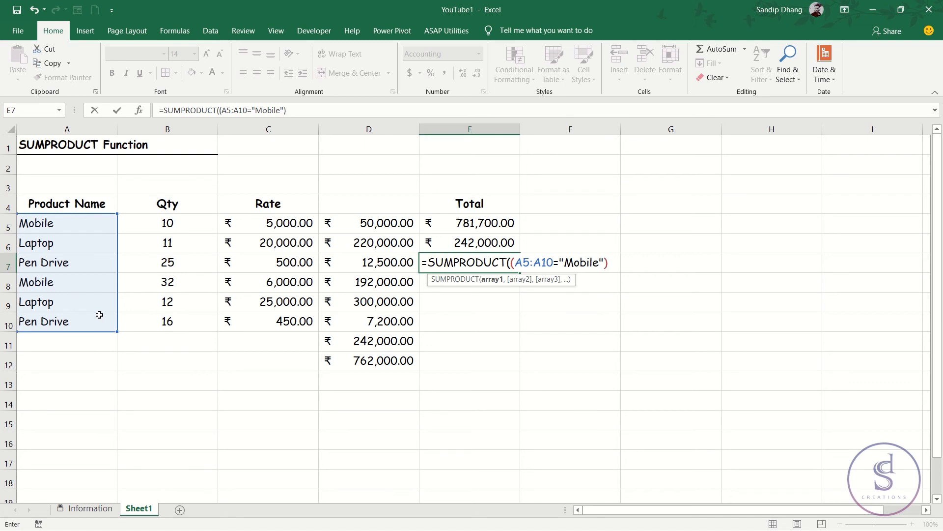
Add a second parenthesised condition (A5:A10="Laptop") after the Mobile condition in the E7 SUMPRODUCT formula.
type("(")
left_click_drag(68, 223, 69, 316)
type("=\"Lapt")
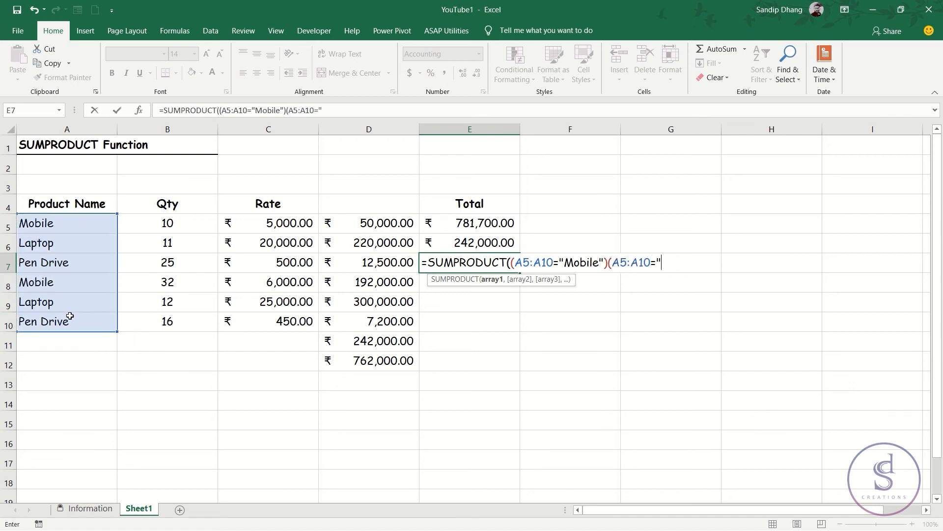
type("op\")")
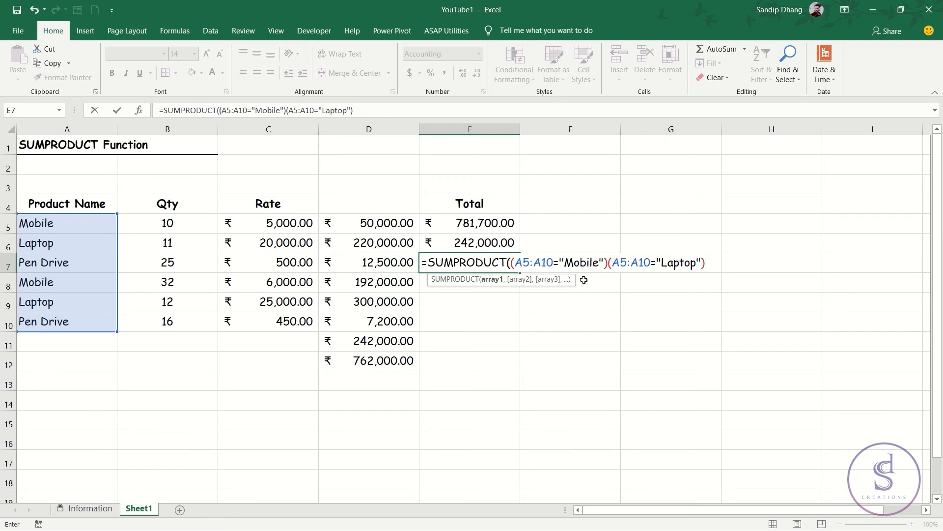
Enclose the Mobile and Laptop conditions in an outer pair of parentheses and join them with +.
left_click(513, 263)
type("(")
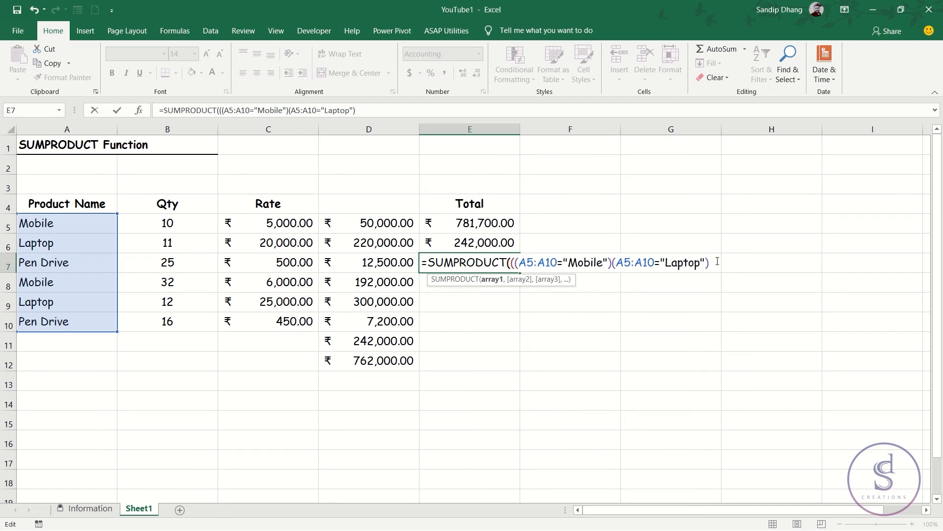
type(")")
left_click_drag(529, 264, 699, 260)
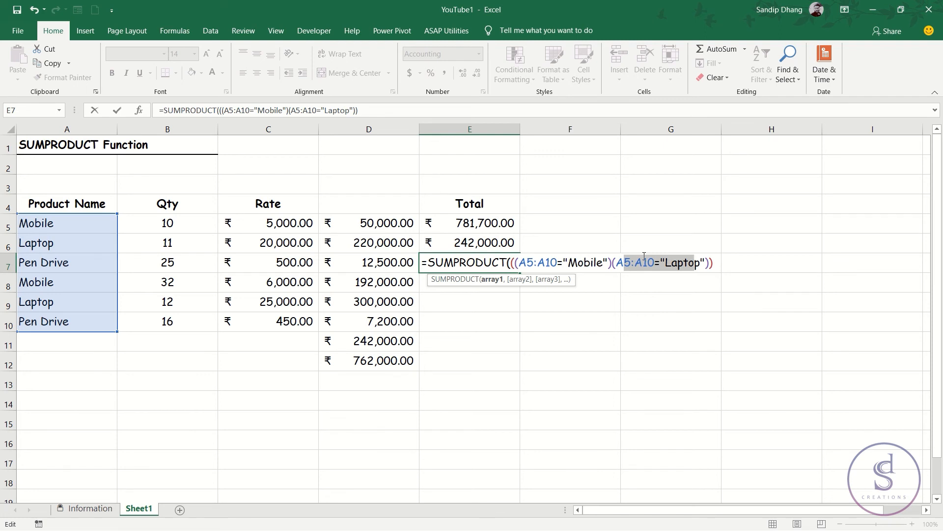
left_click(613, 261)
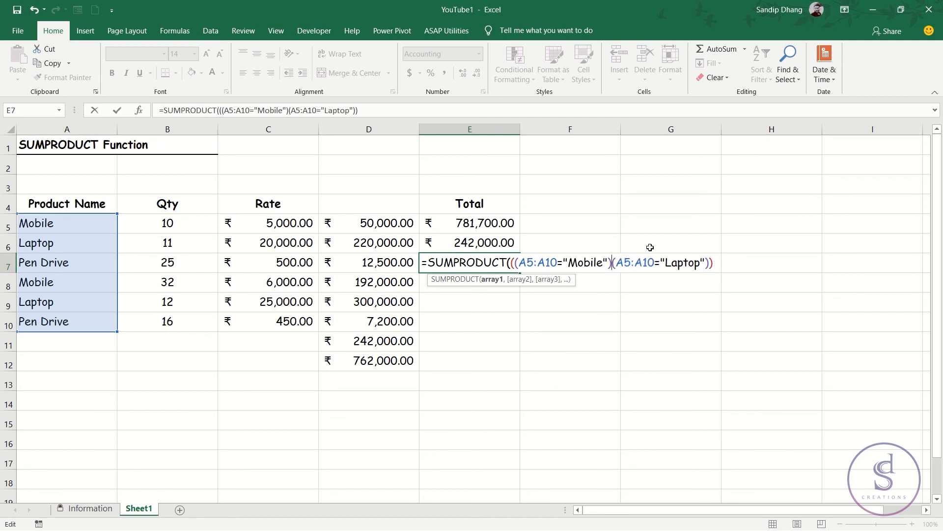
type("+")
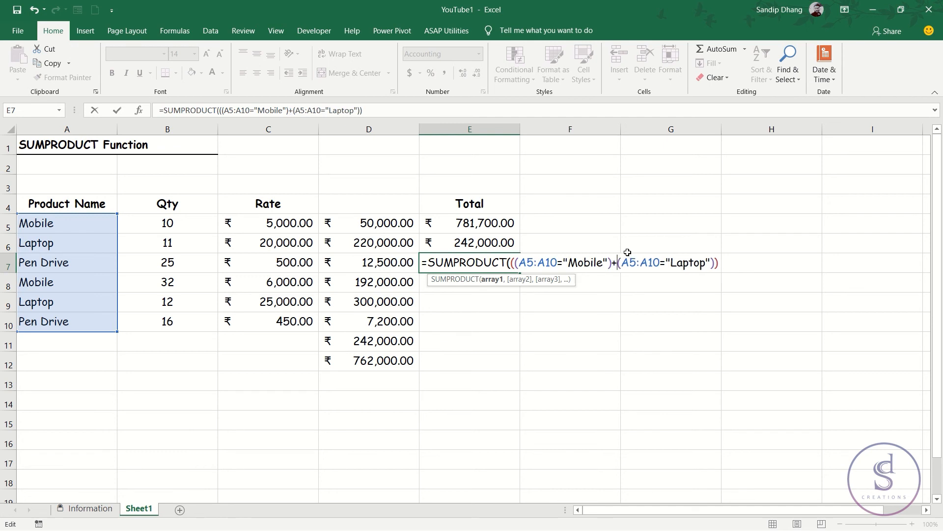
Try * as the operator between the Mobile and Laptop conditions, and put the + back.
left_click_drag(617, 264, 612, 264)
type("*")
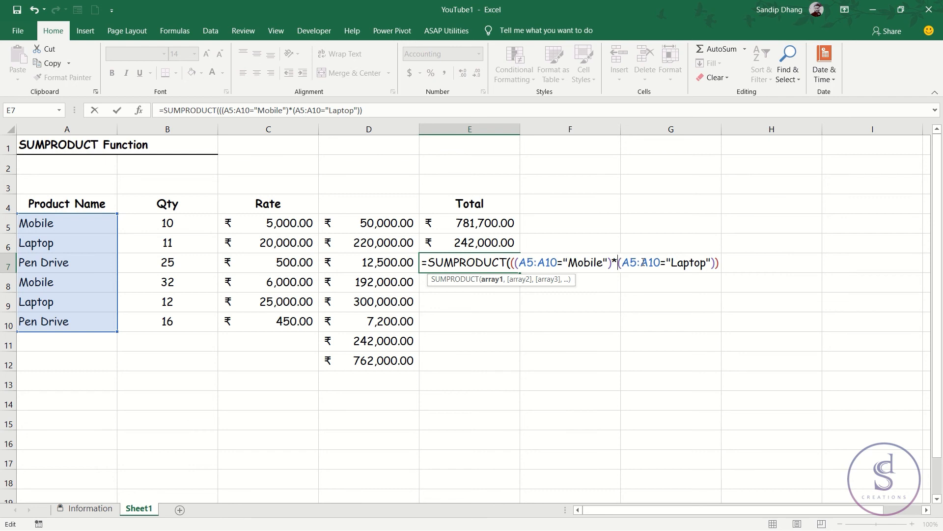
key("BackSpace")
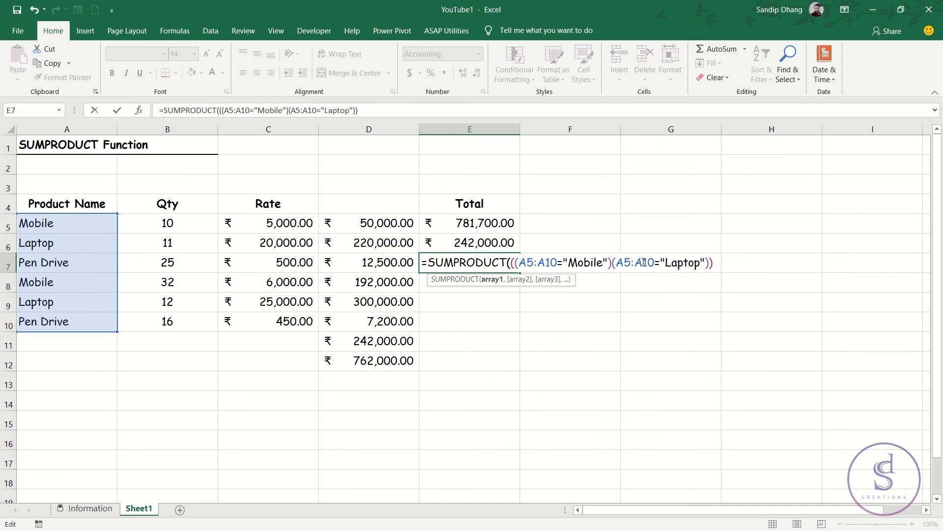
type("+")
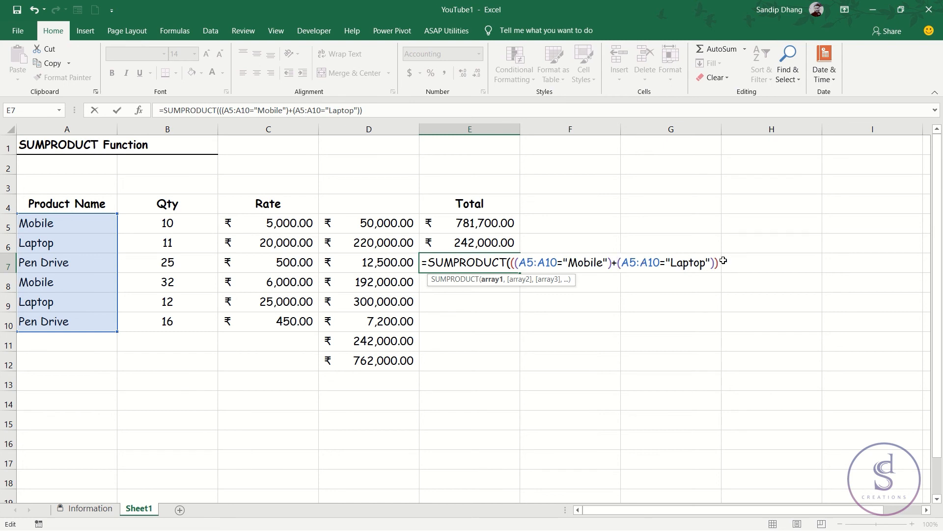
Multiply the combined conditions by (B5:B10*C5:C10) and close the SUMPRODUCT formula in E7.
left_click(720, 260)
left_click_drag(719, 263, 540, 262)
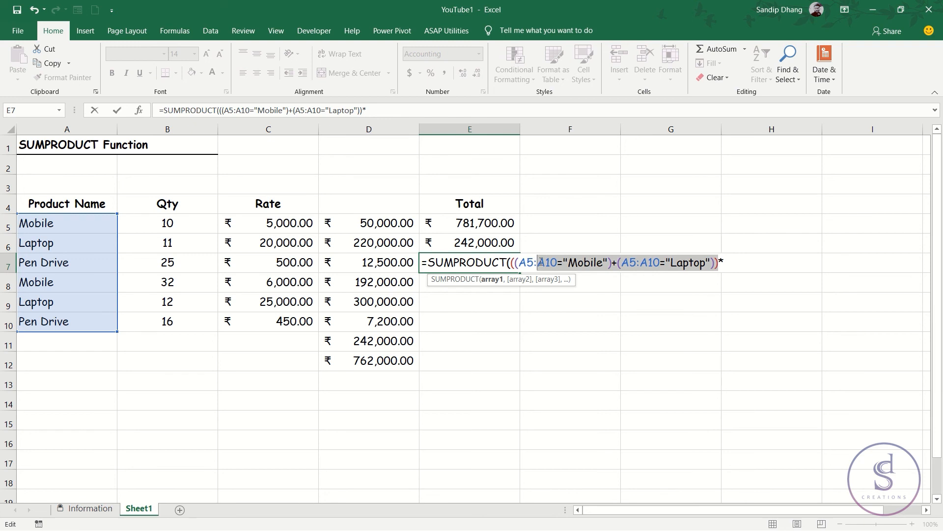
left_click(732, 260)
type("(")
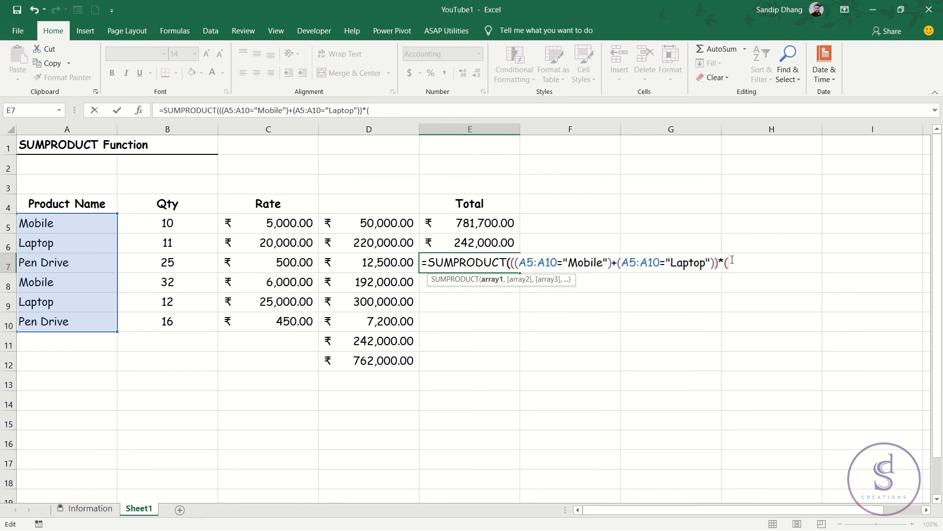
left_click_drag(186, 222, 189, 320)
type("*")
left_click_drag(248, 223, 245, 323)
type("))")
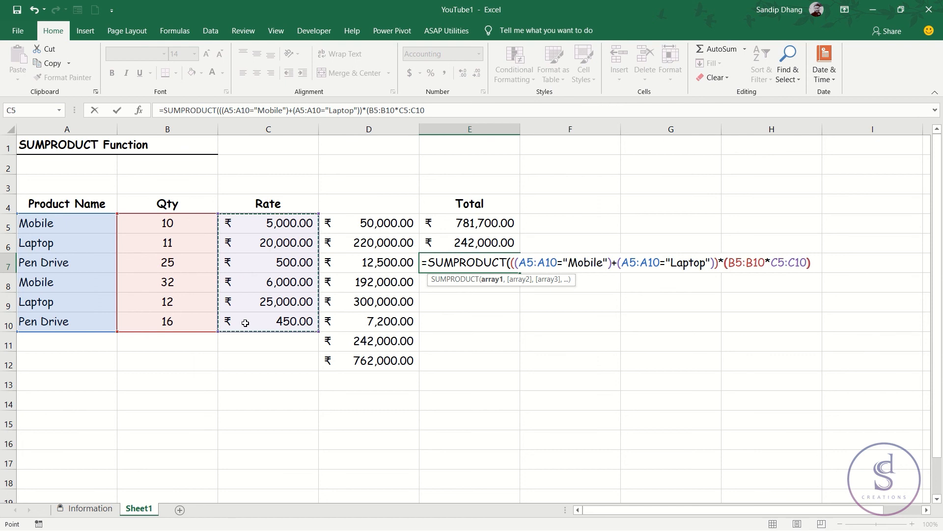
Evaluate the array1 argument inside the E7 formula to preview its values, restore the expression and commit the formula.
left_click(555, 262)
left_click(483, 280)
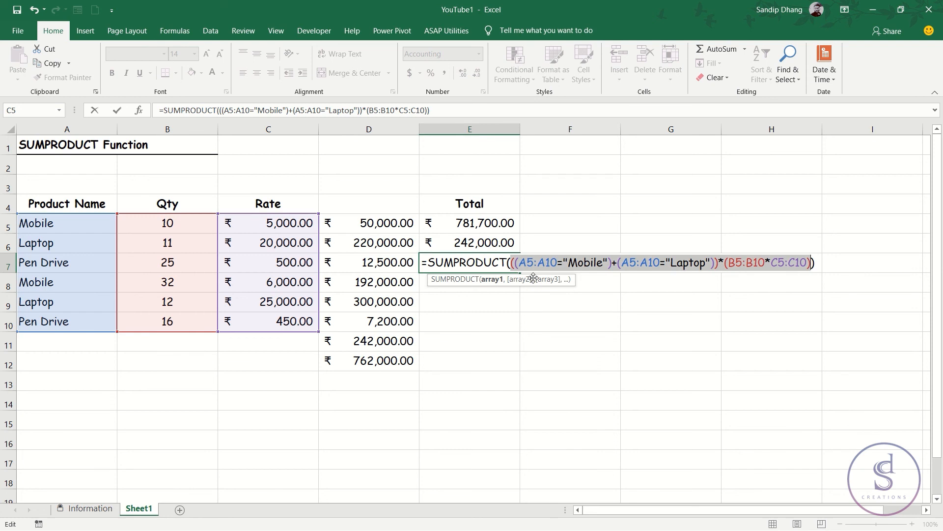
key("F9")
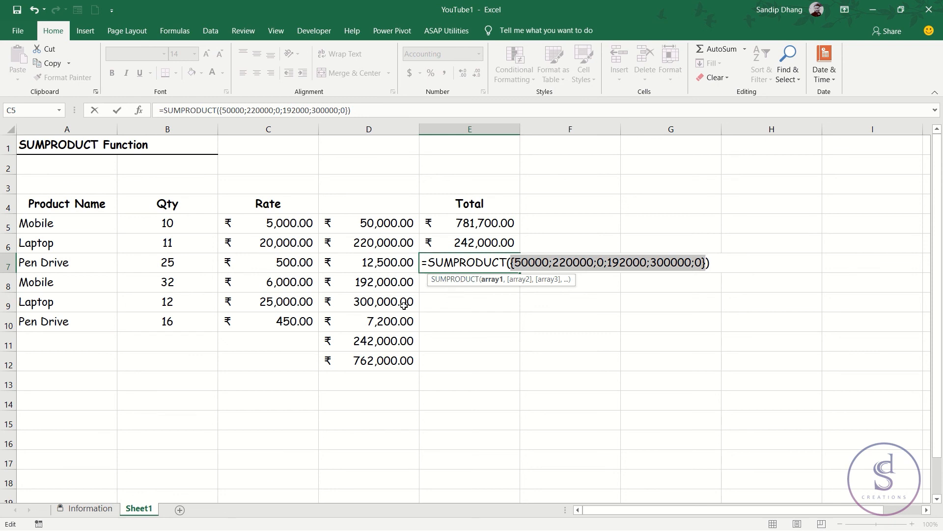
key("ctrl+z")
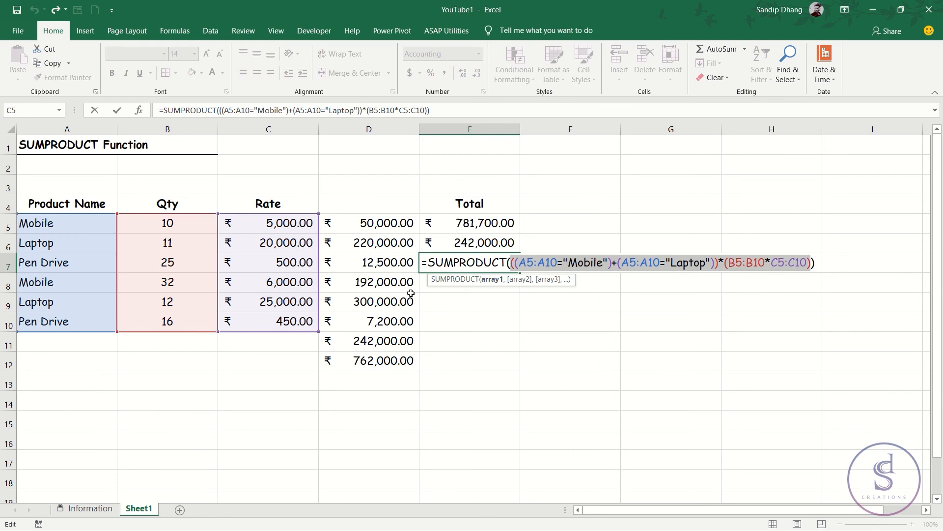
key("Return")
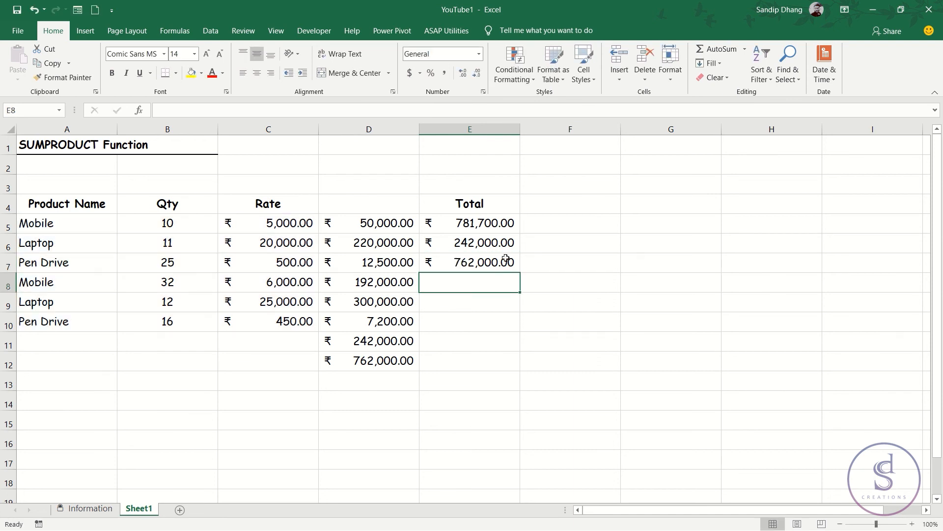
Compare the SUMPRODUCT total in E7 with the manual Mobile and Laptop sum in D12.
left_click(503, 265)
left_click(391, 359)
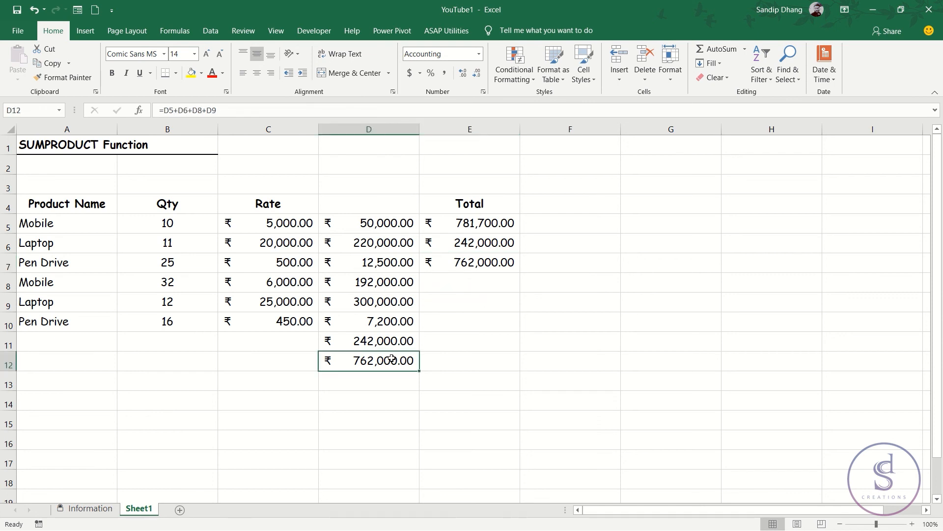
left_click(493, 263)
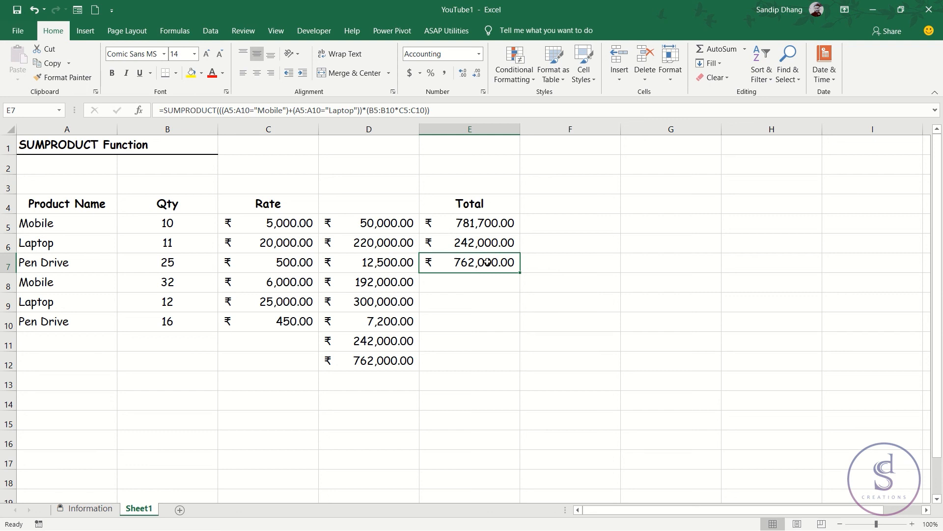
Review the SUMPRODUCT formulas in E5, E6 and E7, including the array1 argument of E6, without changing them.
key("Up")
key("Up")
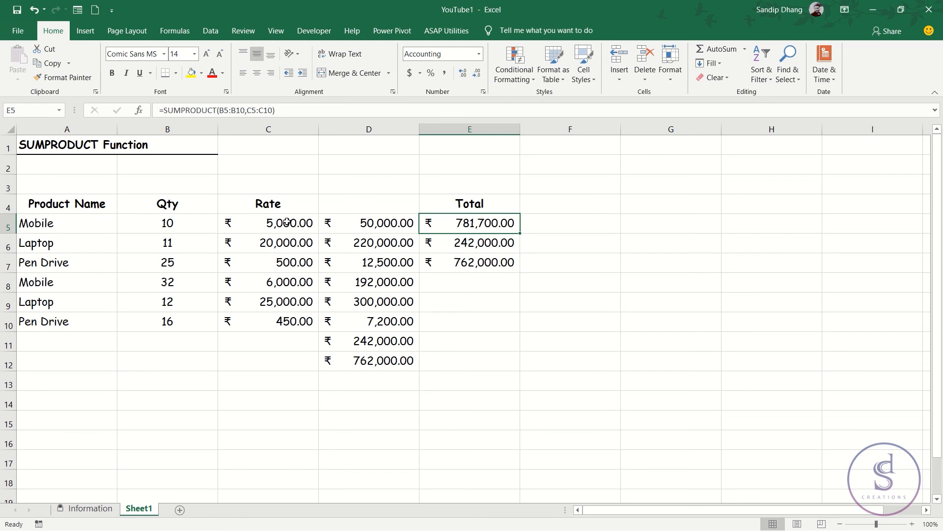
left_click(483, 245)
double_click(482, 245)
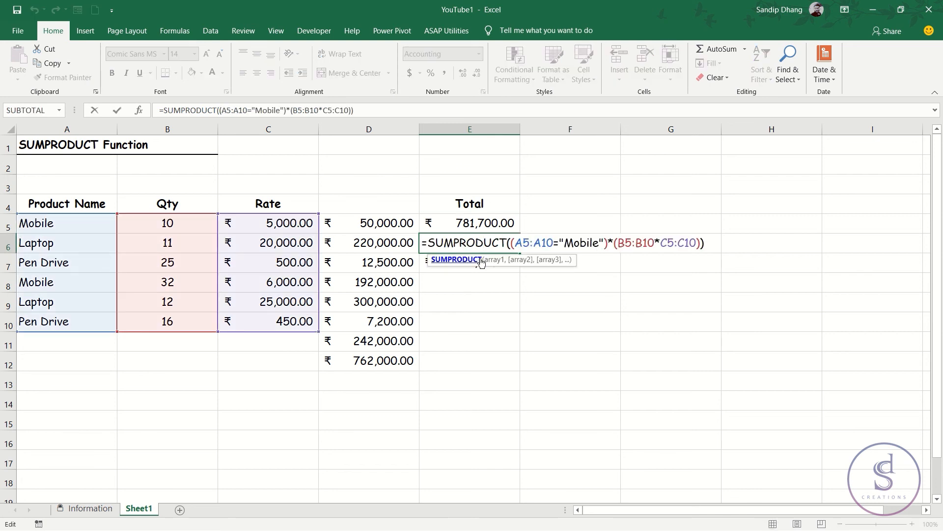
left_click(494, 260)
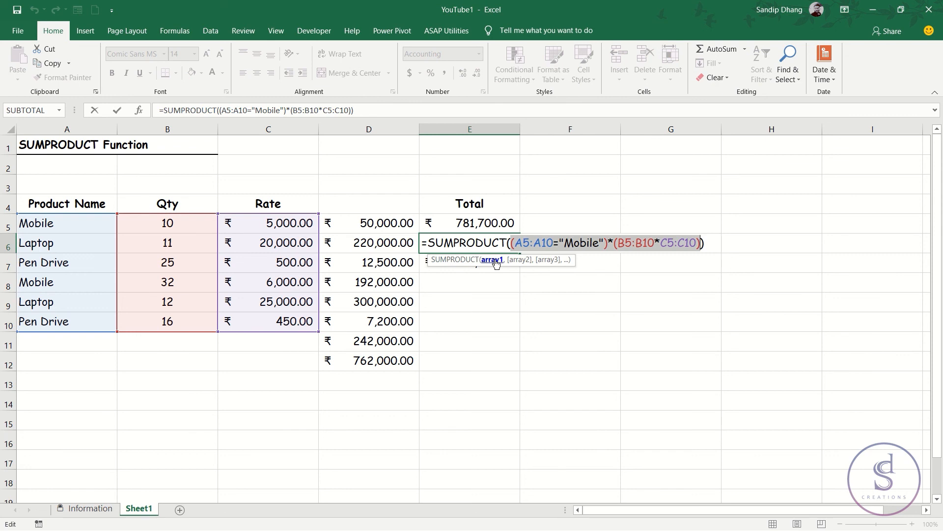
key("Escape")
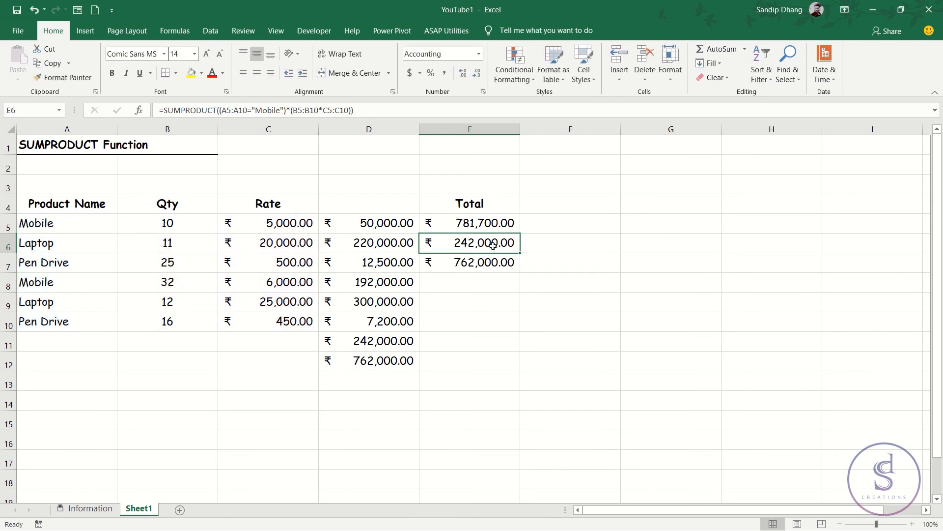
double_click(493, 246)
key("Escape")
double_click(485, 261)
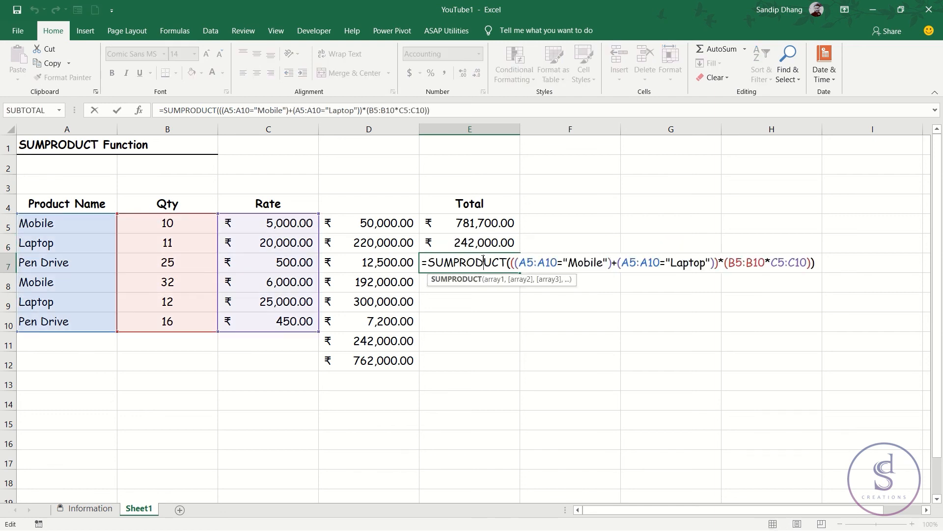
key("Escape")
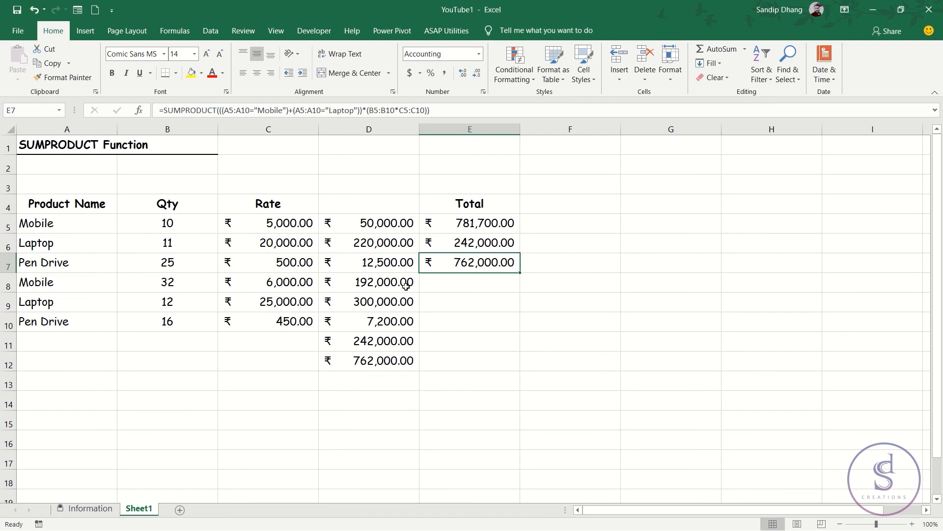